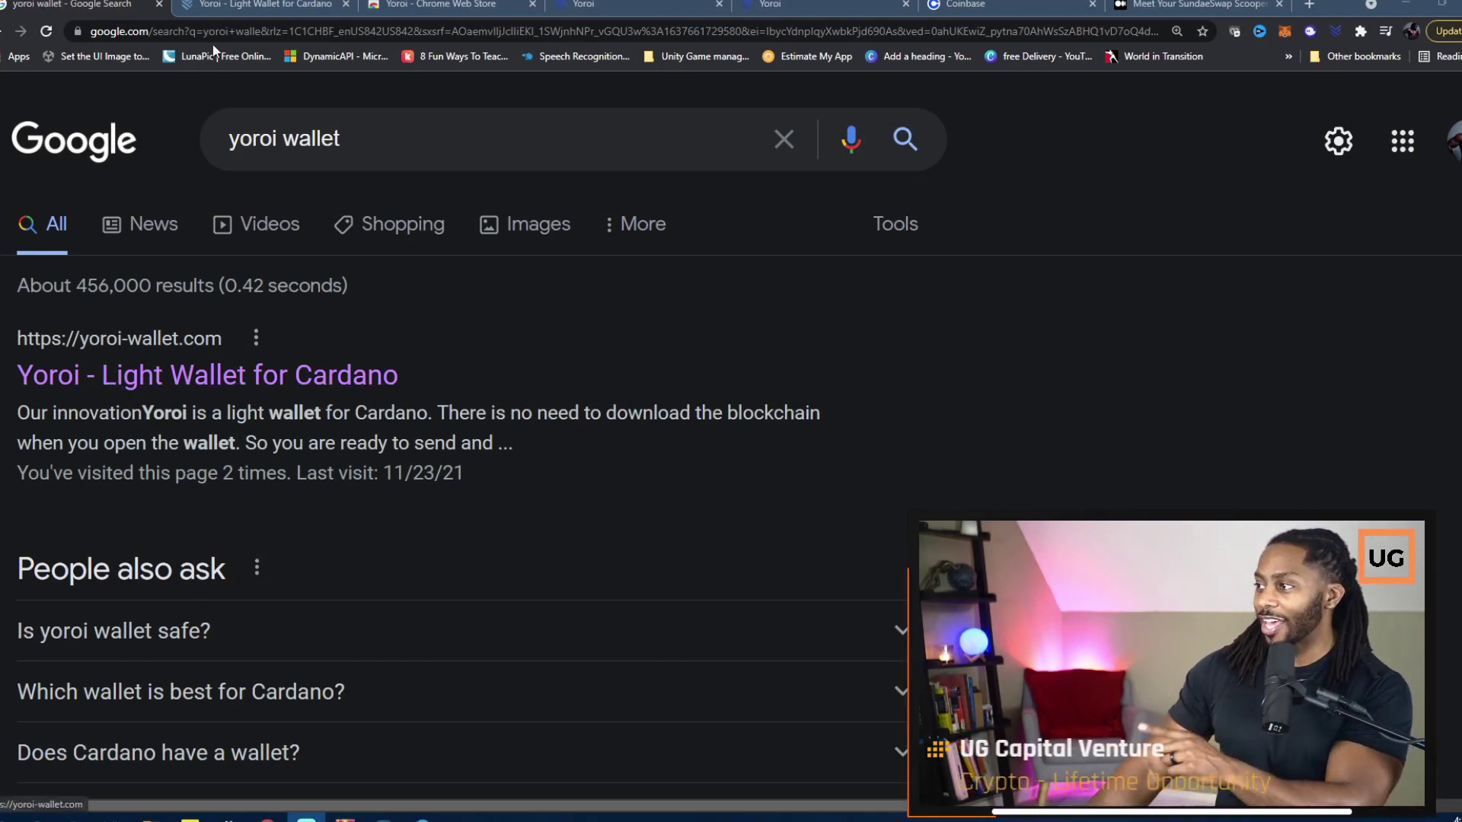
# Step: From the Yoroi website's DOWNLOAD menu, choose Chrome to reach Yoroi's Chrome Web Store listing
pyautogui.click(259, 7)
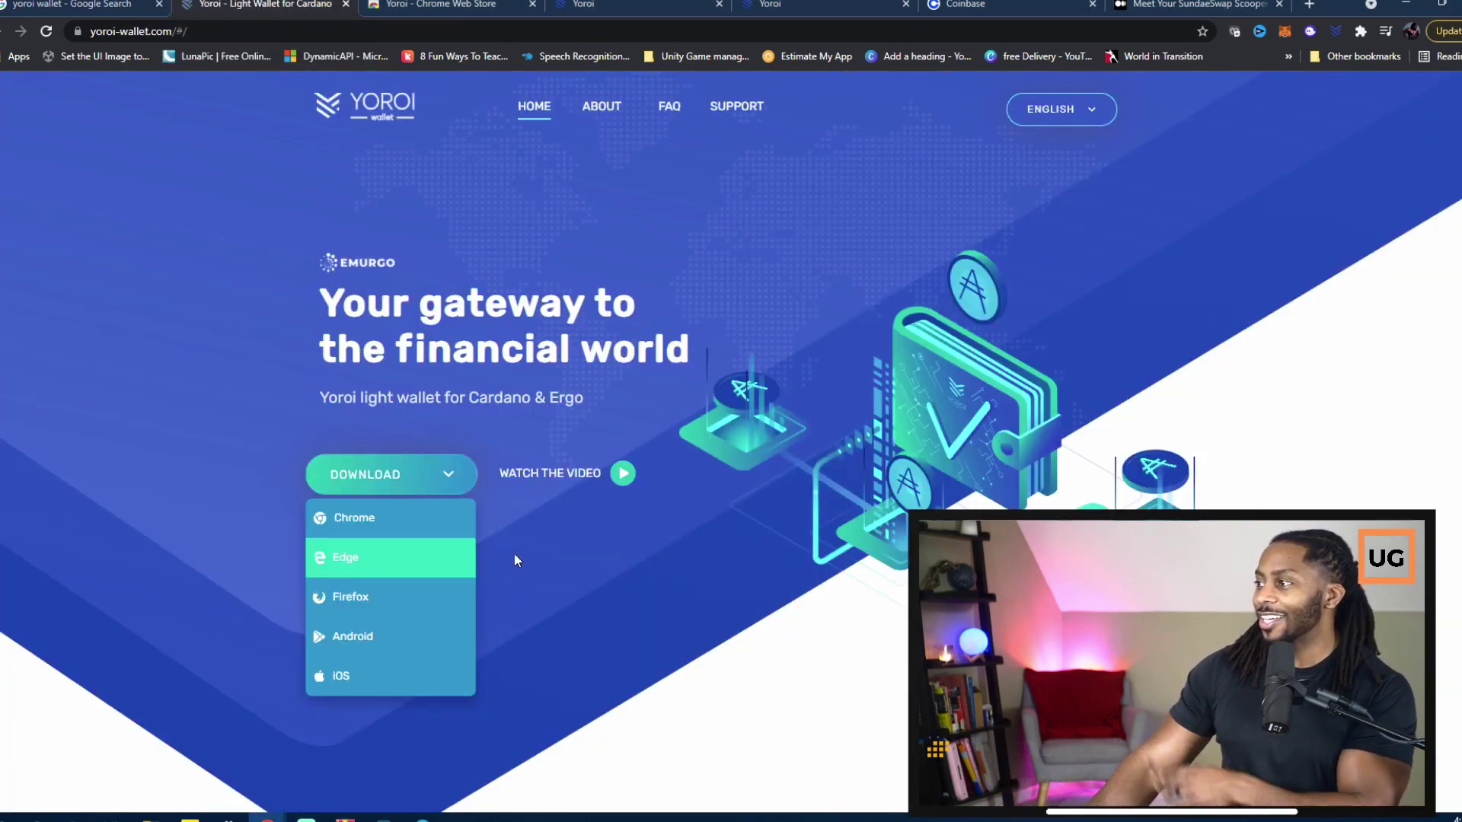
pyautogui.click(384, 478)
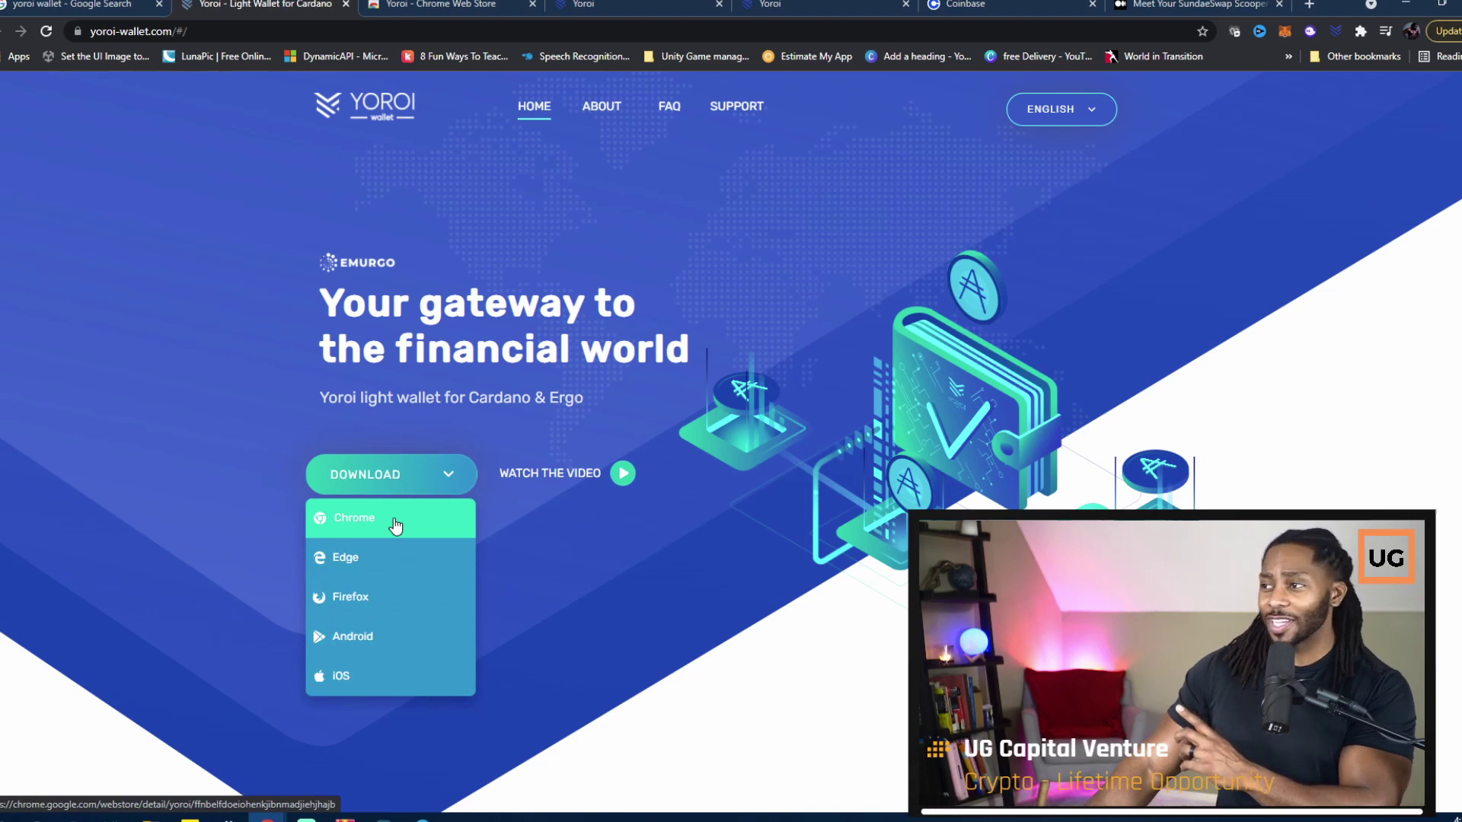
pyautogui.click(393, 524)
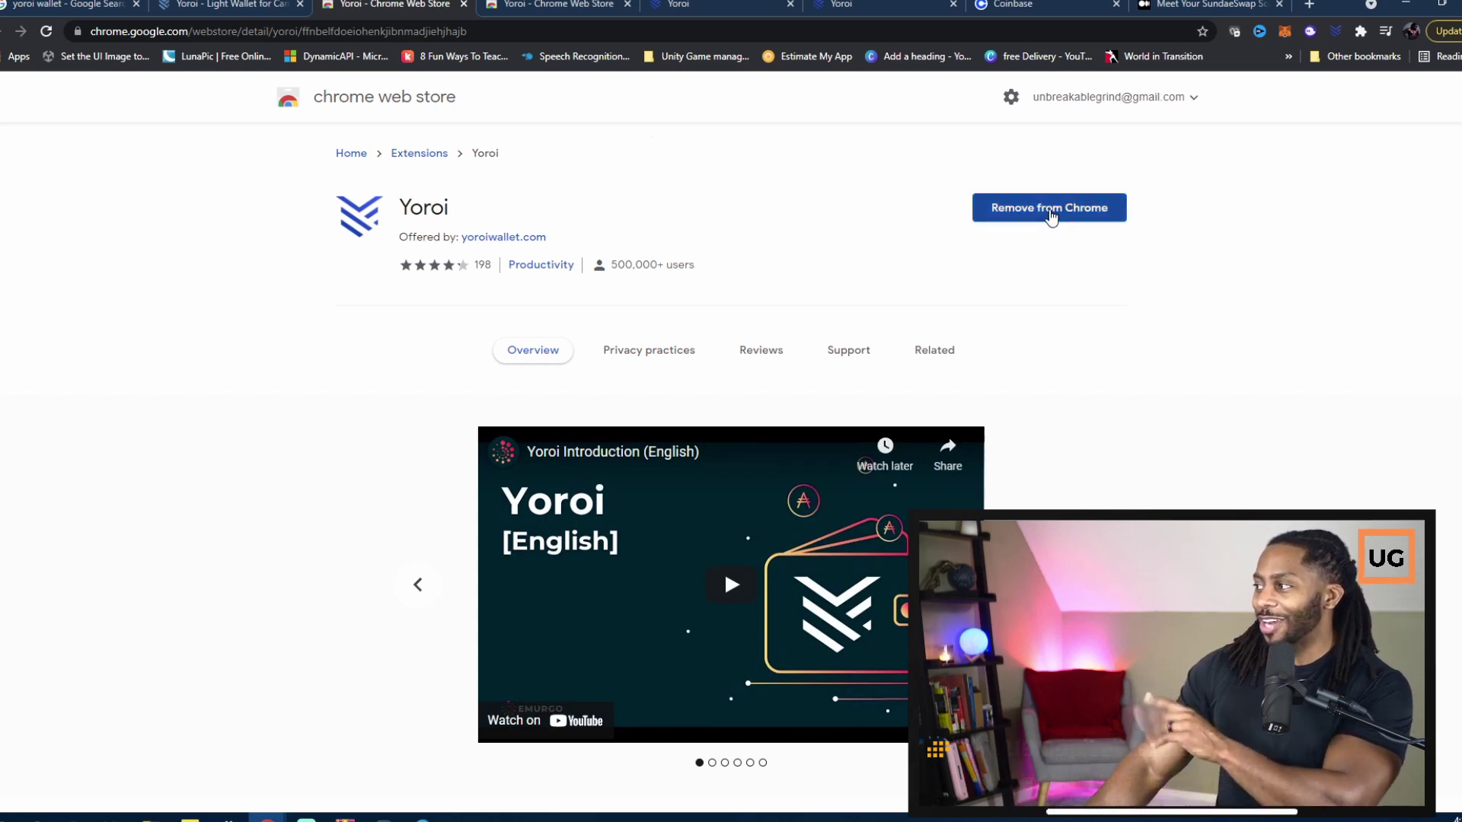
# Step: Pin the Yoroi extension to the Chrome toolbar and go to Yoroi's Add new wallet page
pyautogui.click(1360, 31)
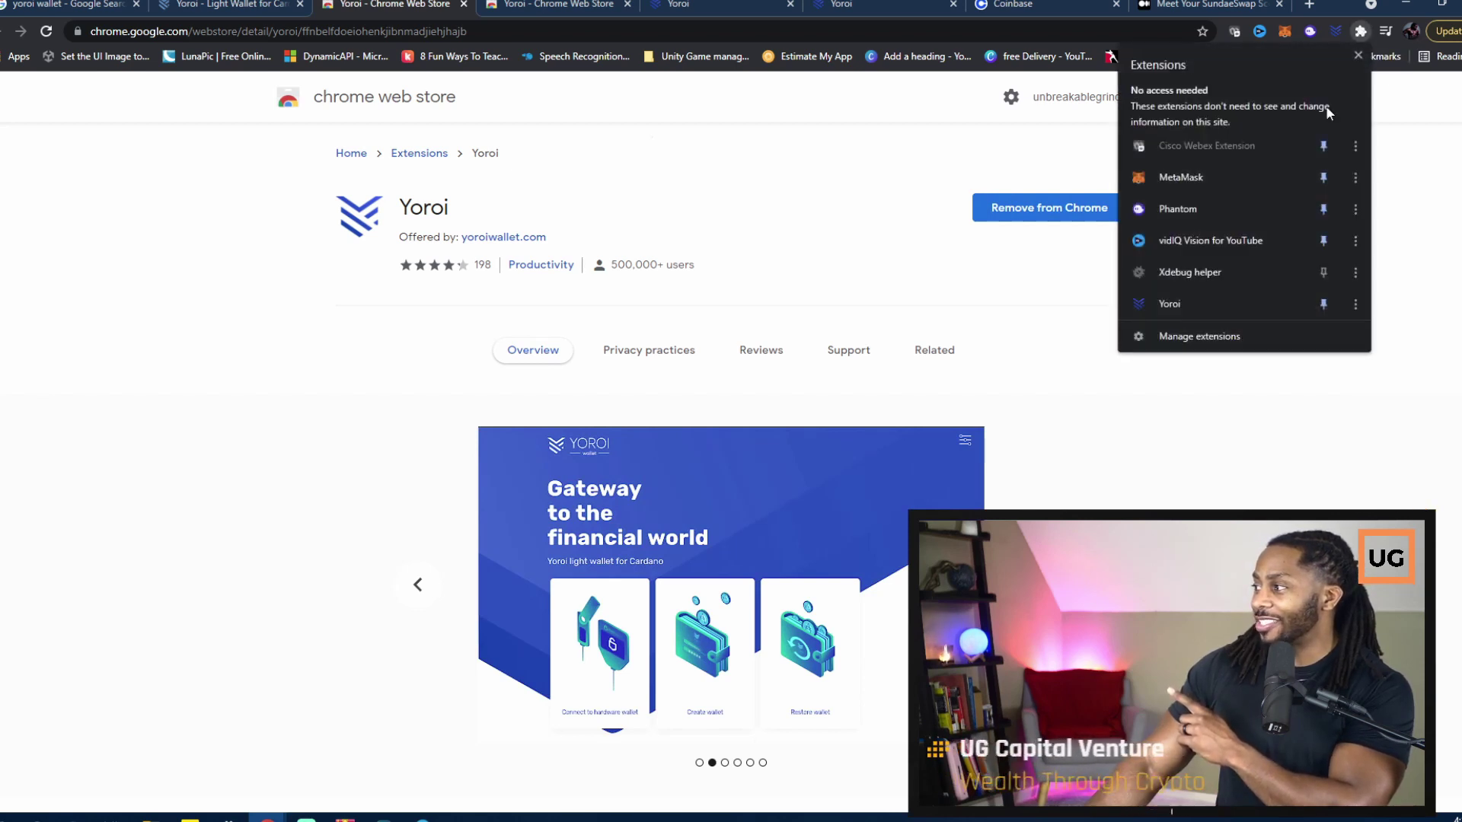
pyautogui.click(1325, 304)
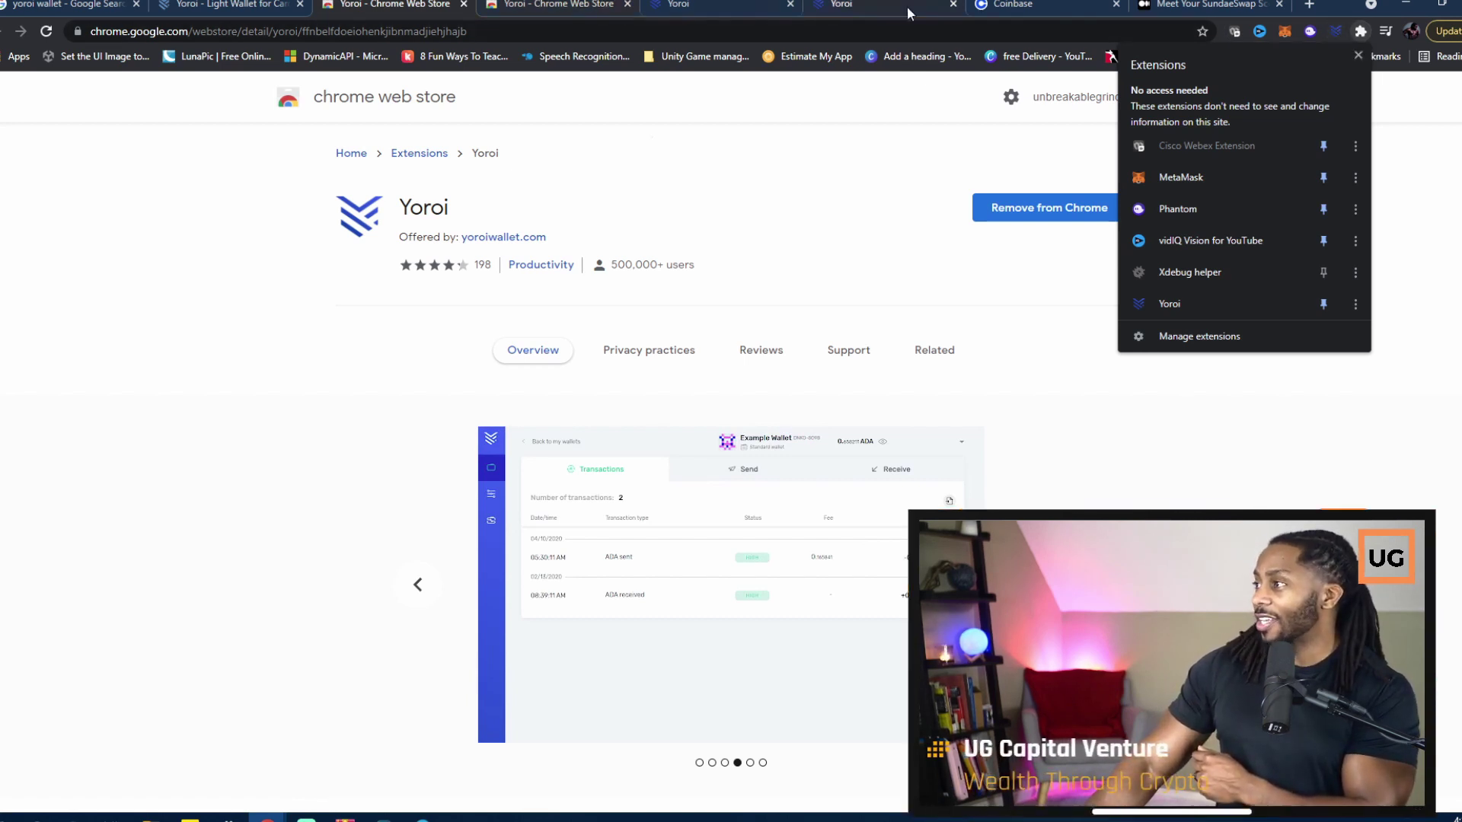
pyautogui.click(678, 6)
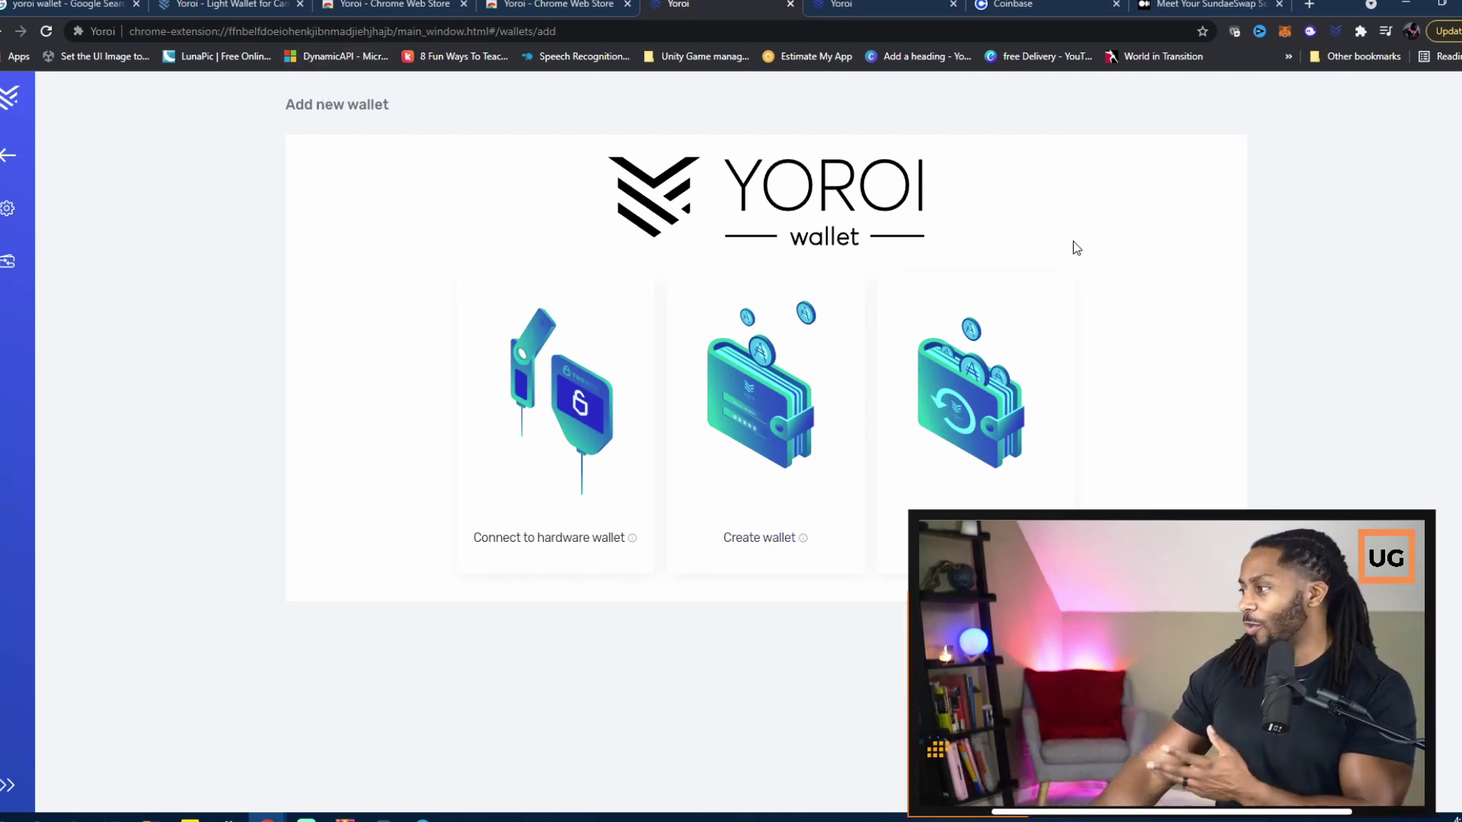
# Step: Start a new standard Cardano wallet via Create wallet, choosing Cardano as the currency
pyautogui.click(742, 439)
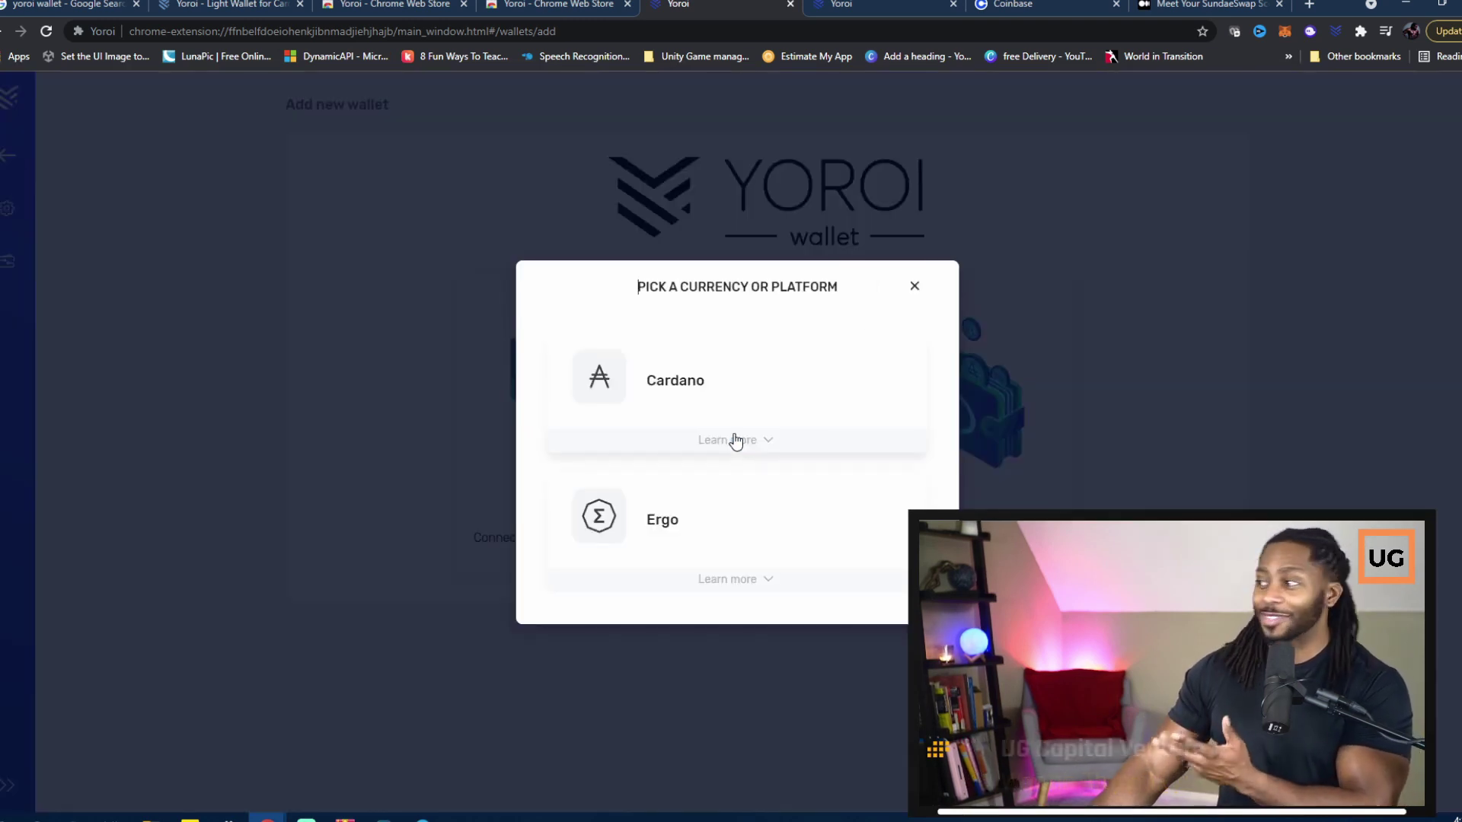
pyautogui.click(715, 394)
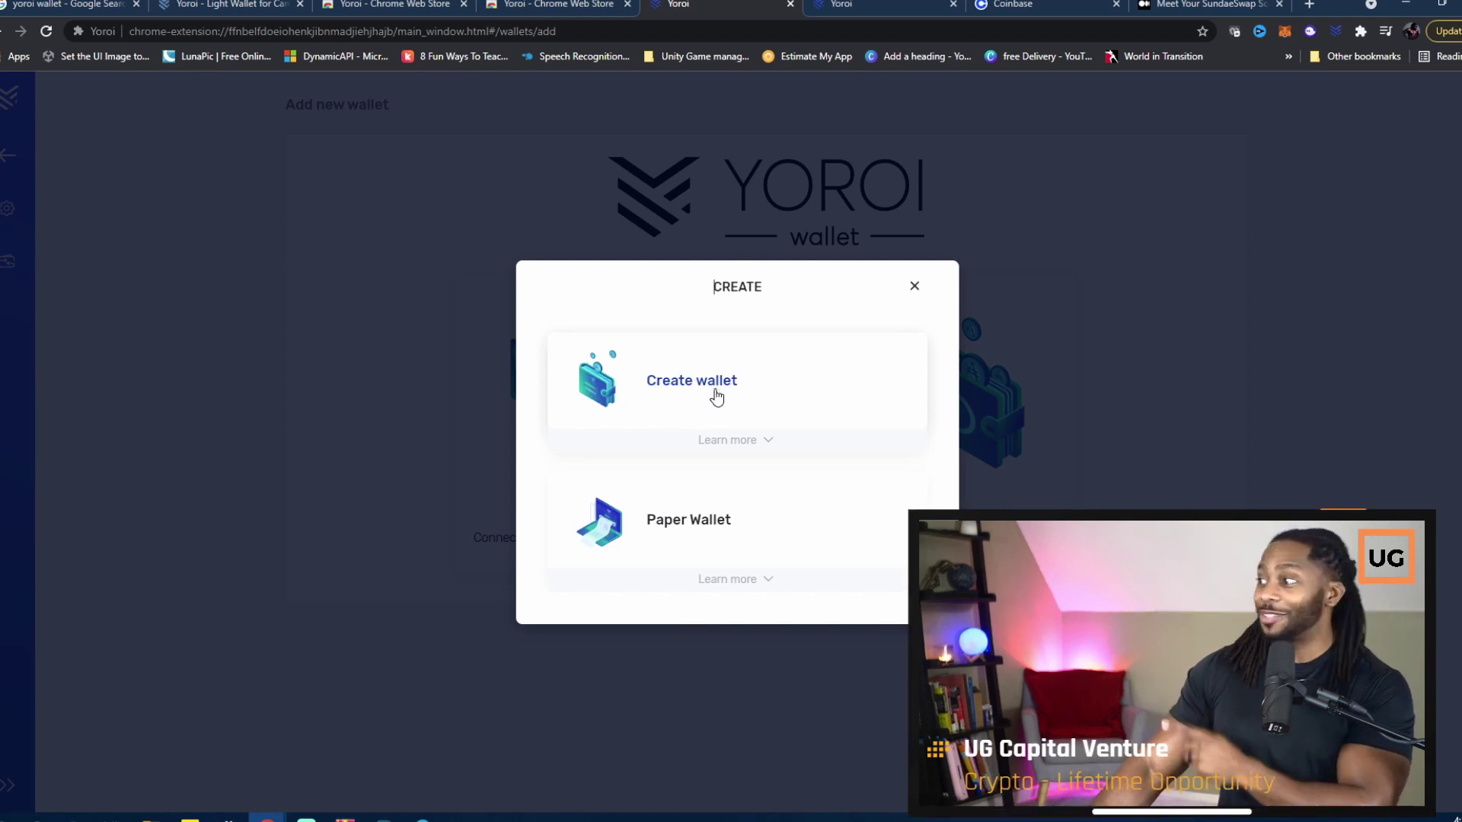
pyautogui.click(710, 395)
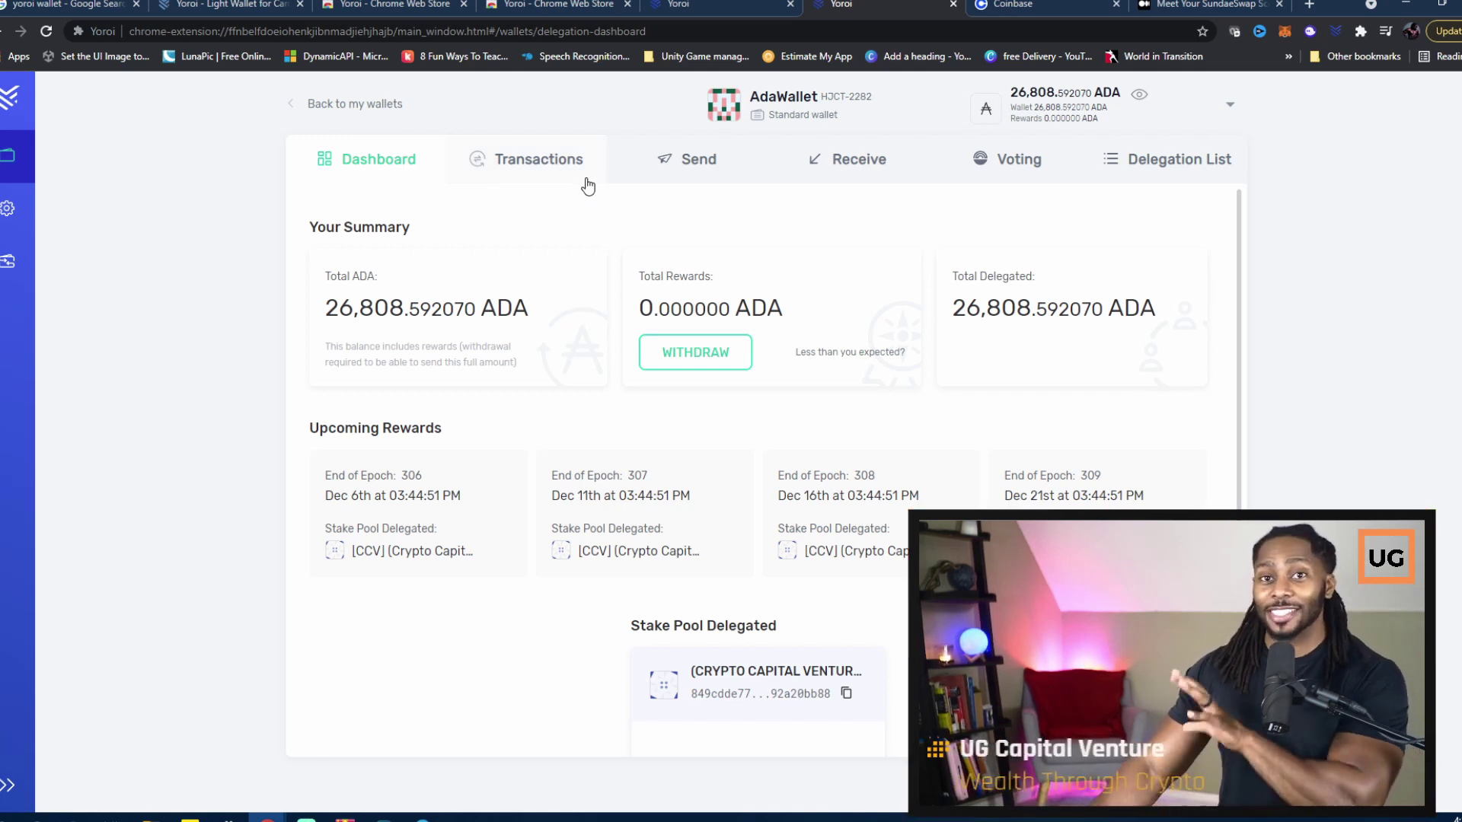
# Step: Copy AdaWallet's receiving address from the Receive page, then go to the Coinbase dashboard
pyautogui.click(847, 159)
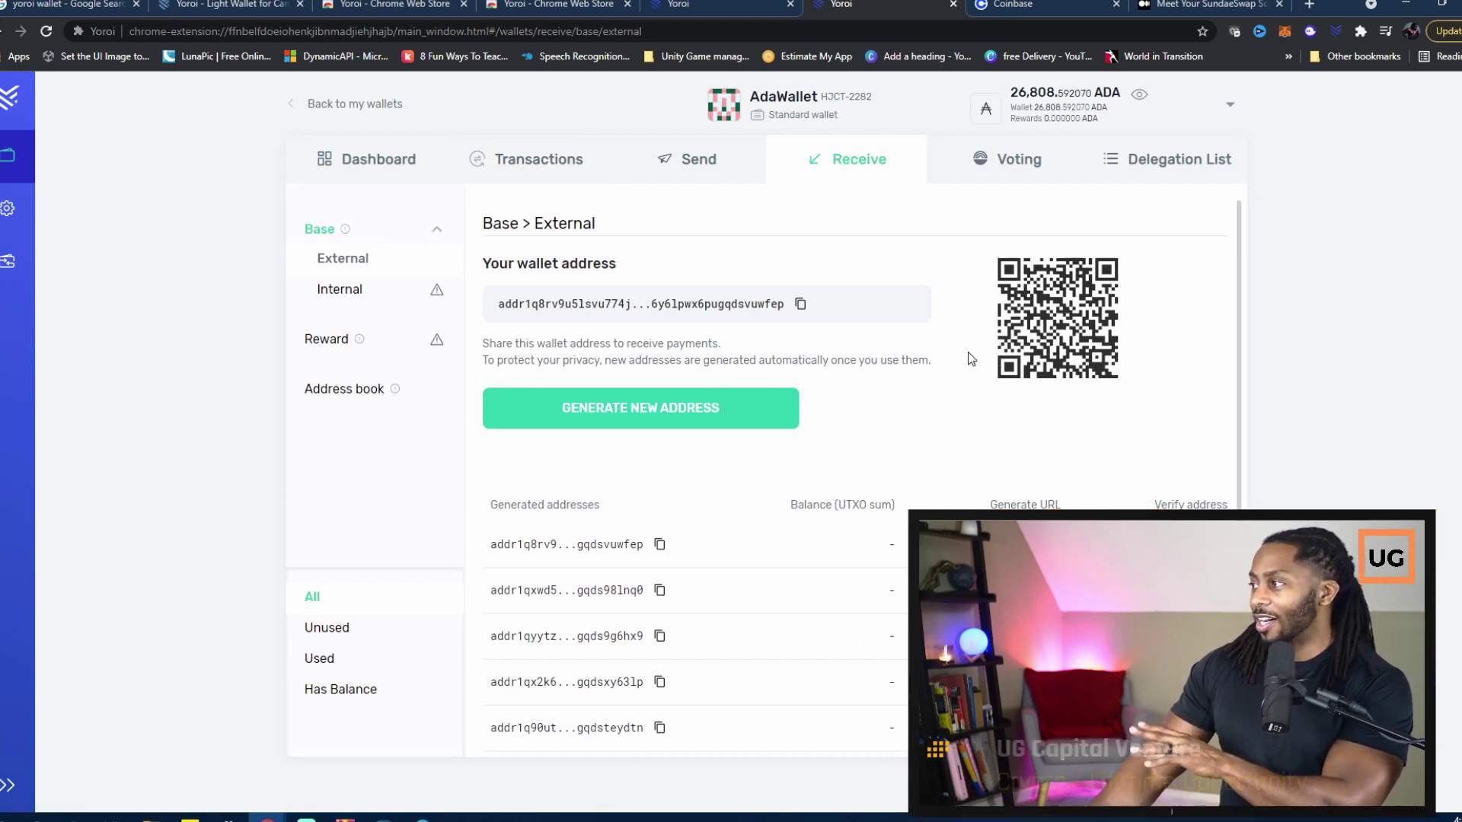
pyautogui.click(800, 312)
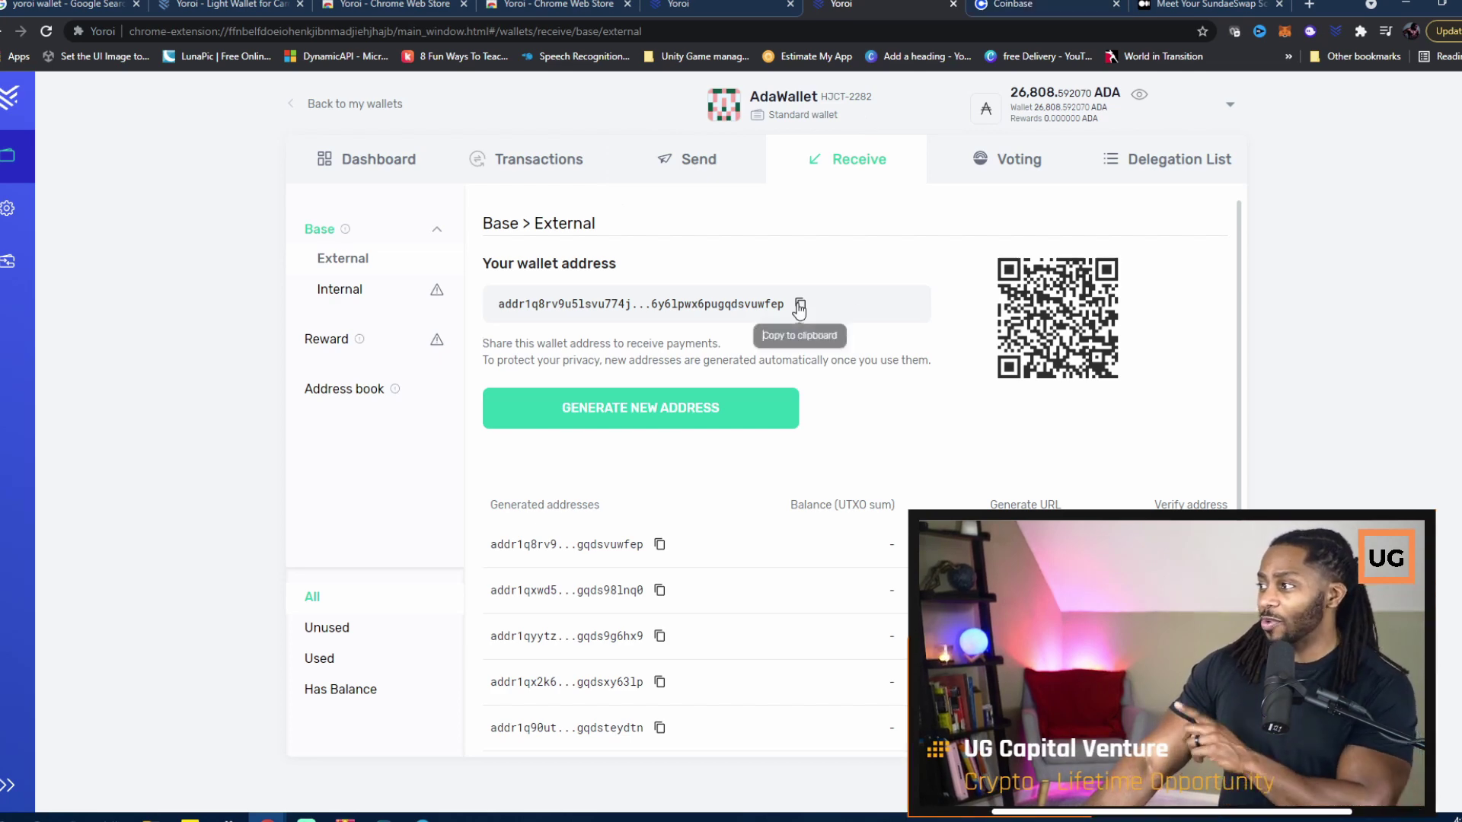
pyautogui.click(1033, 4)
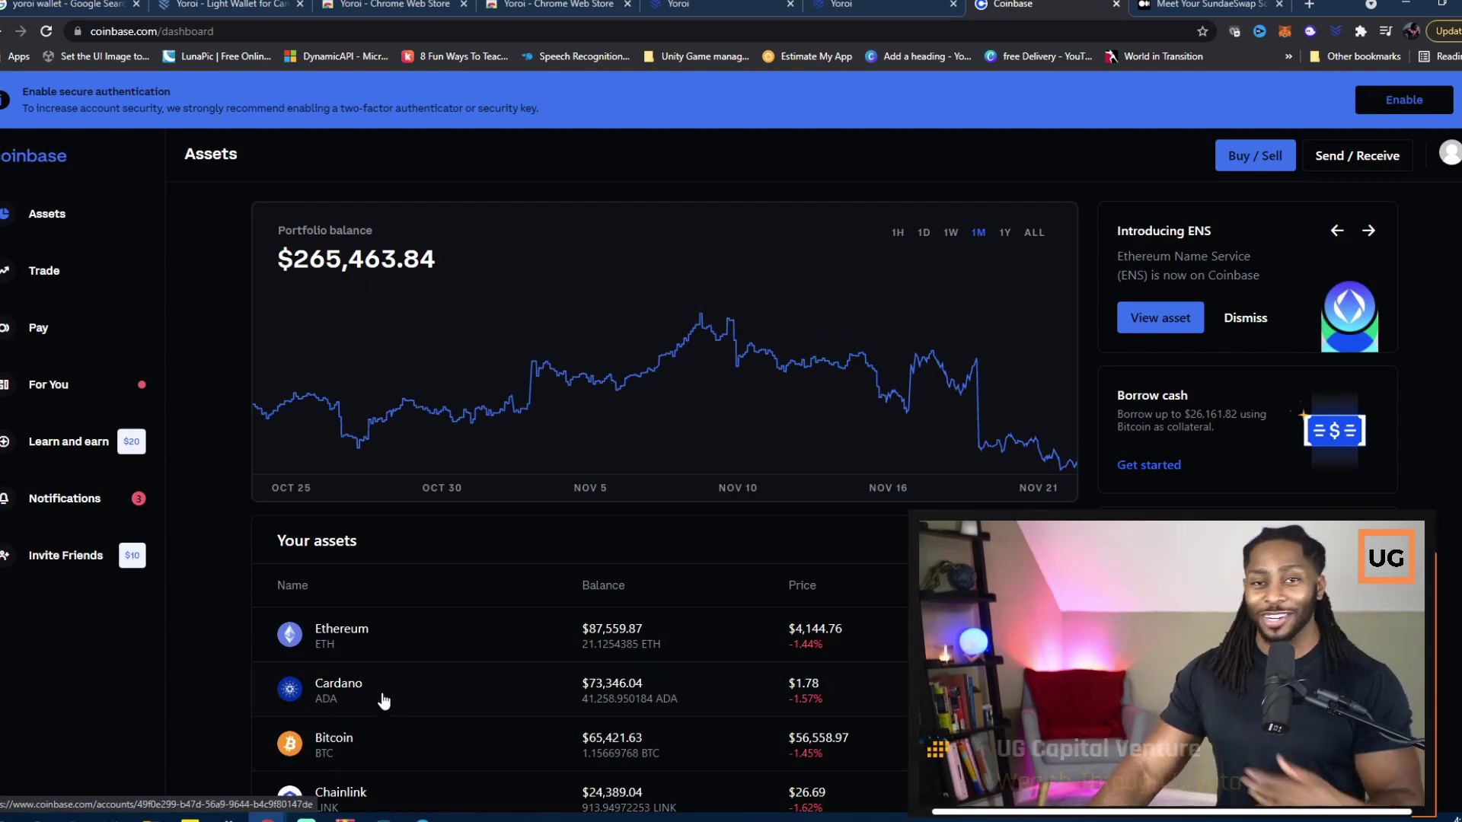
# Step: Open Coinbase's Send / Receive form and paste the Yoroi address as the recipient
pyautogui.click(1248, 157)
pyautogui.click(1039, 244)
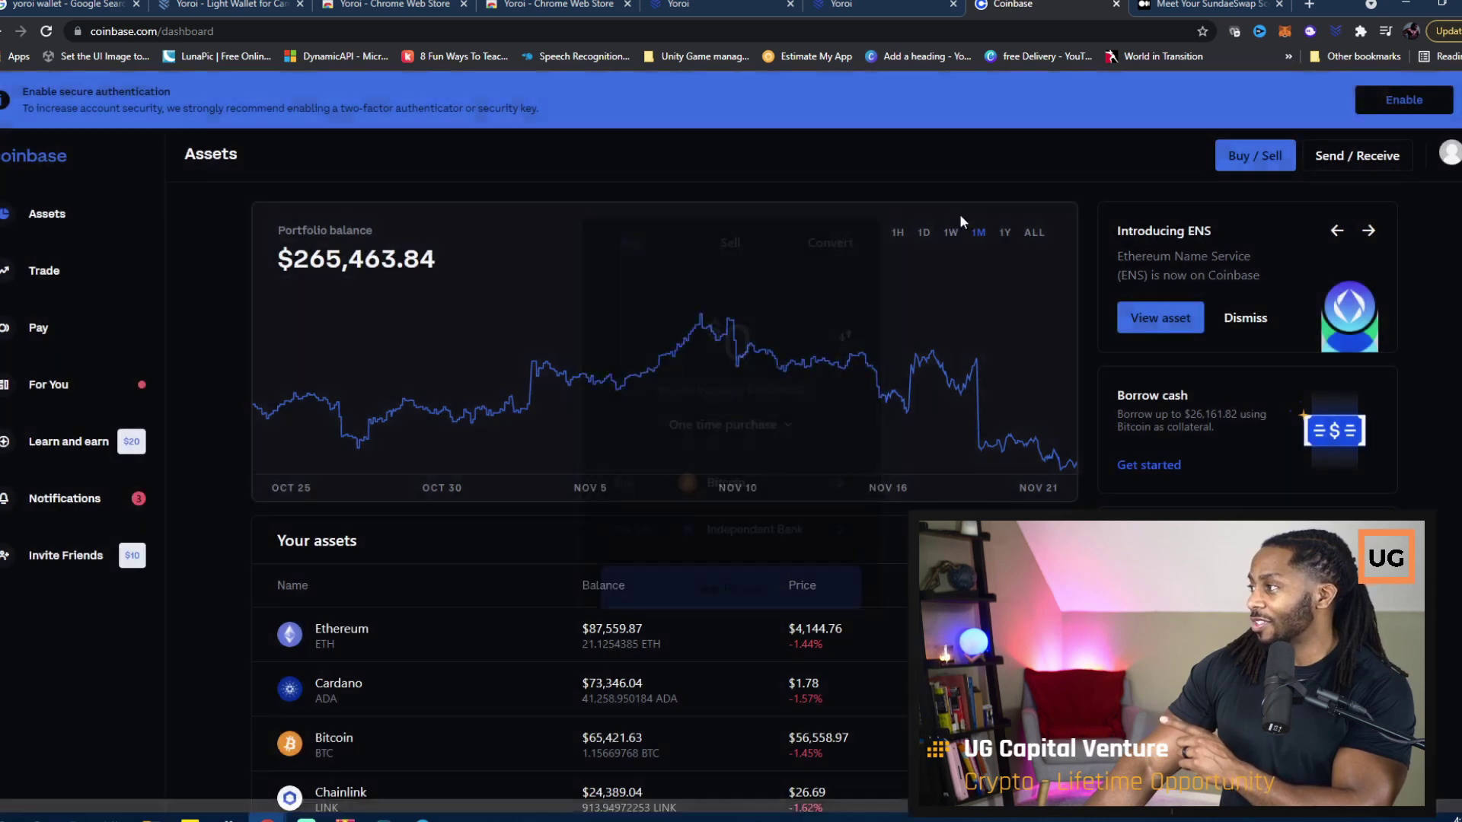
pyautogui.click(1357, 157)
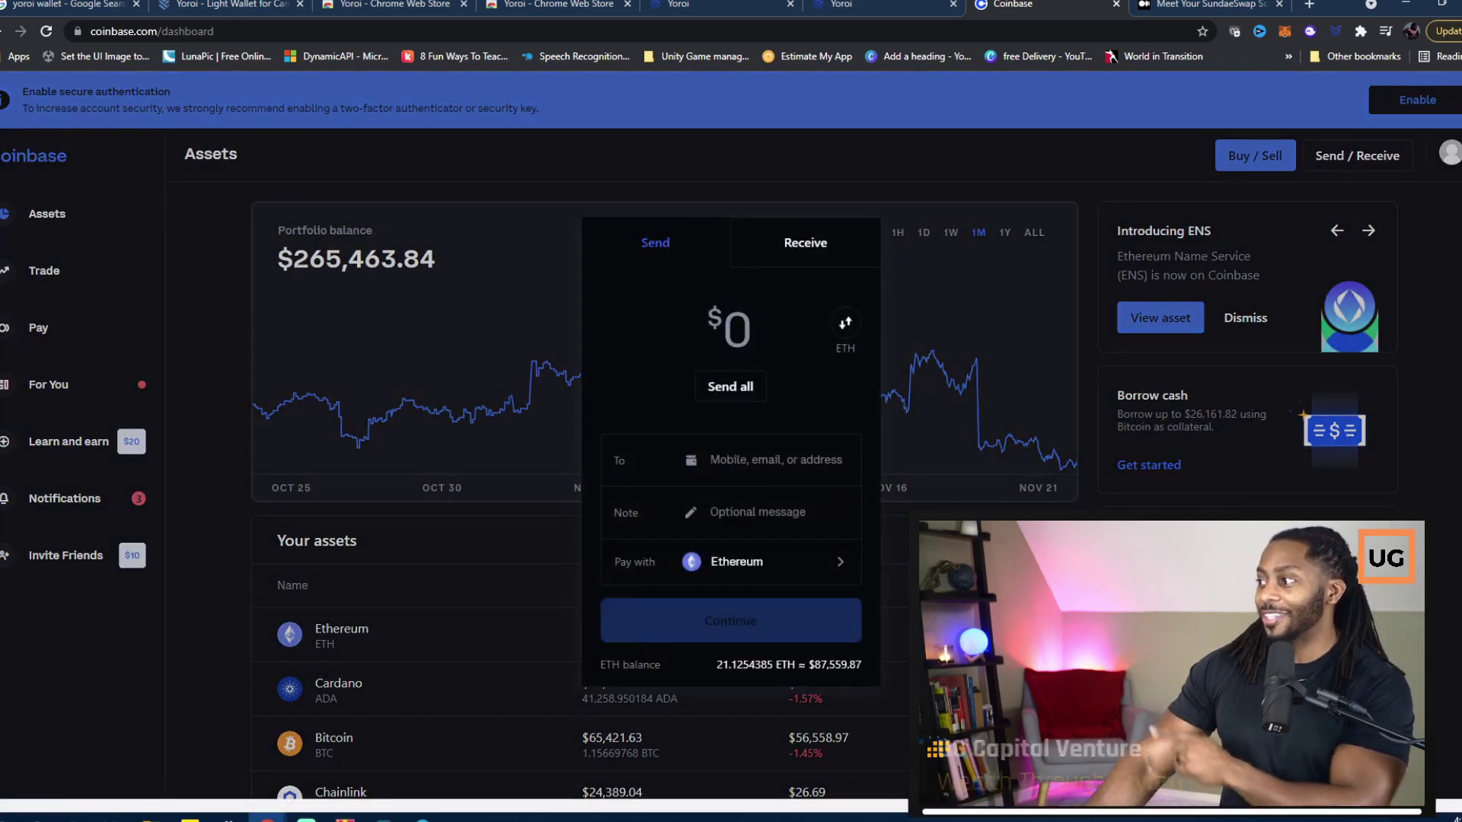
pyautogui.rightClick(744, 460)
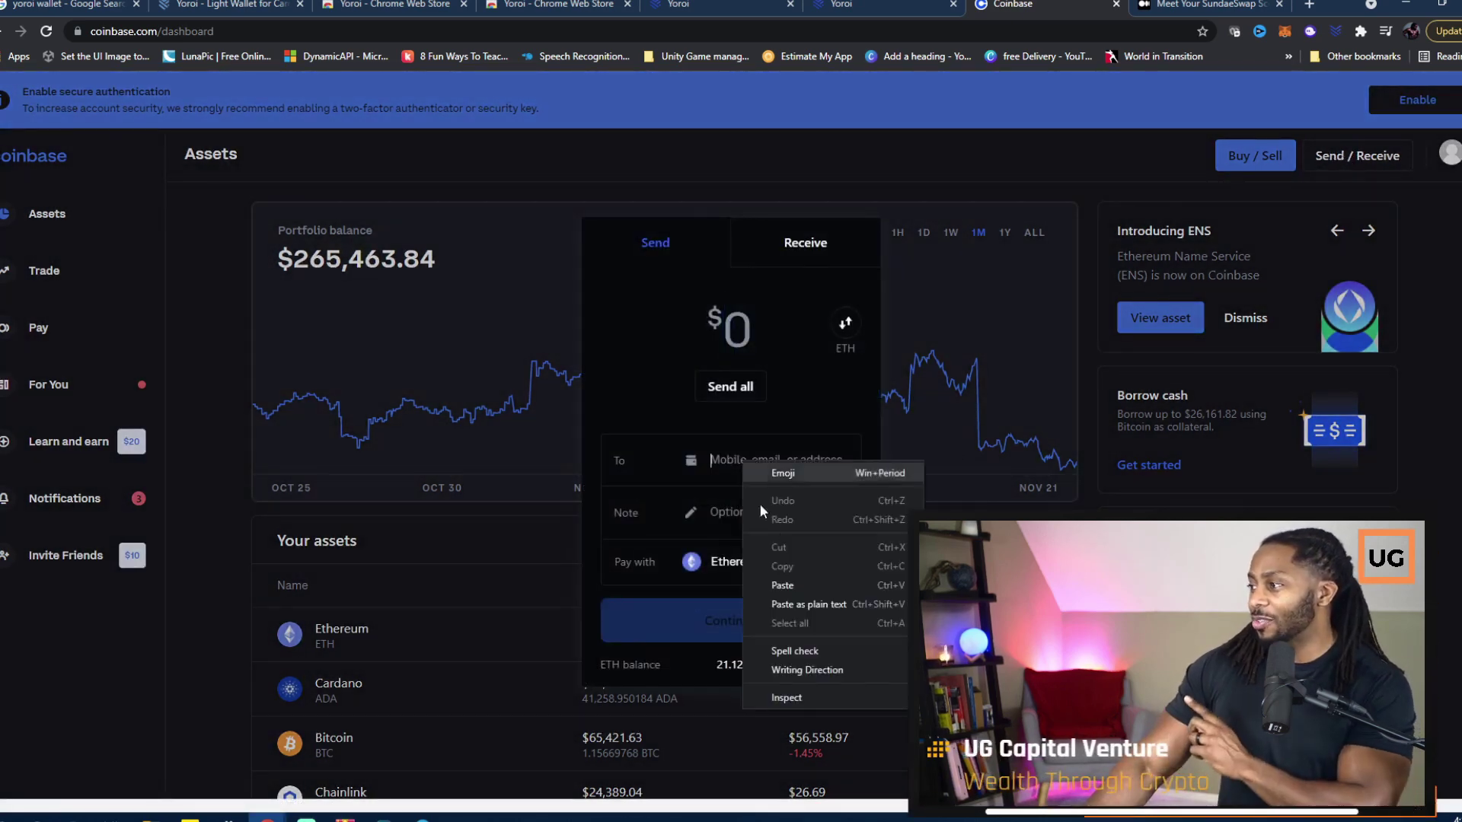
pyautogui.click(813, 584)
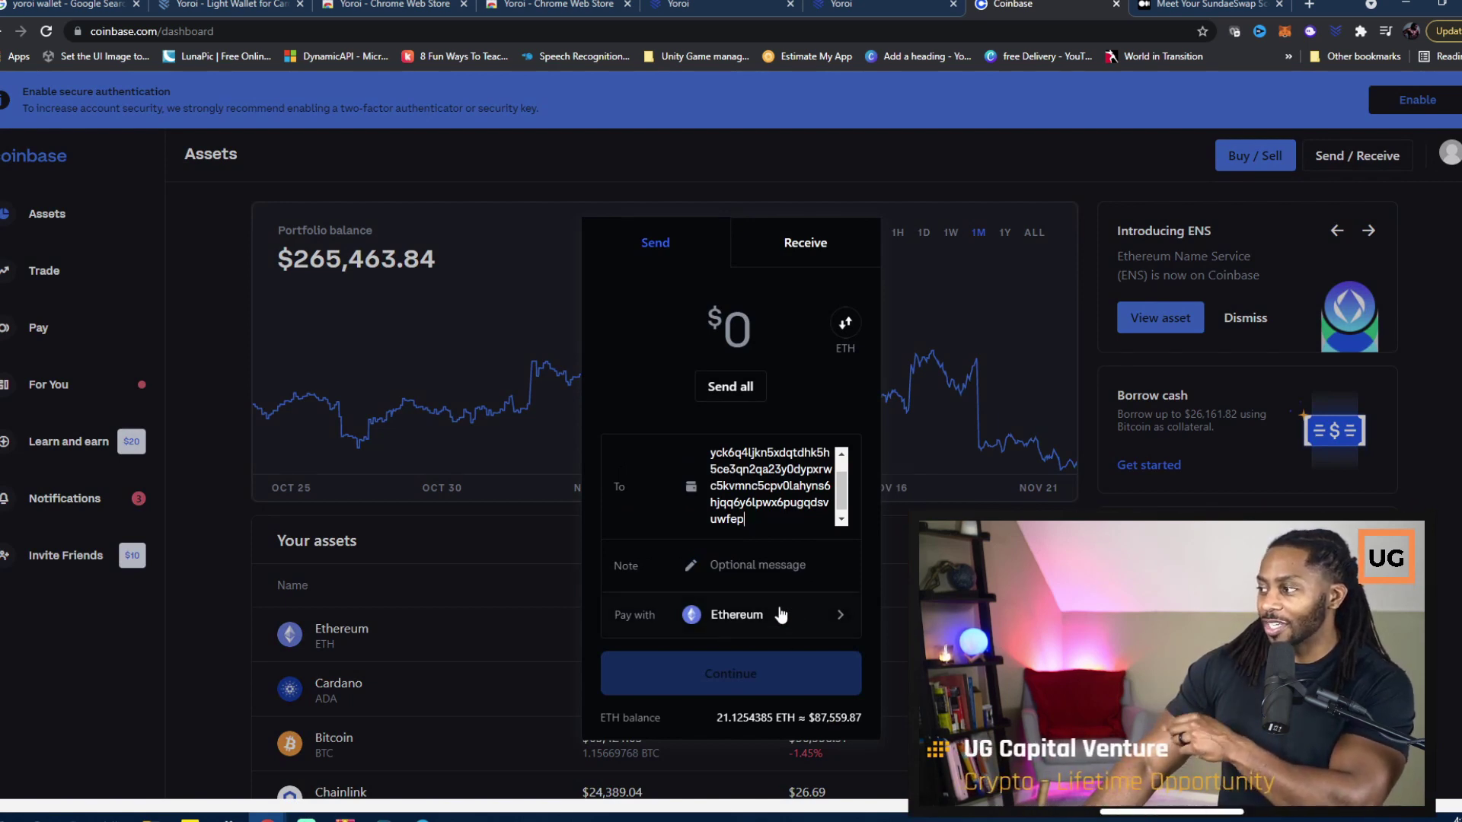
# Step: Set Cardano as the asset to pay with, then return to Yoroi's Receive page
pyautogui.click(789, 649)
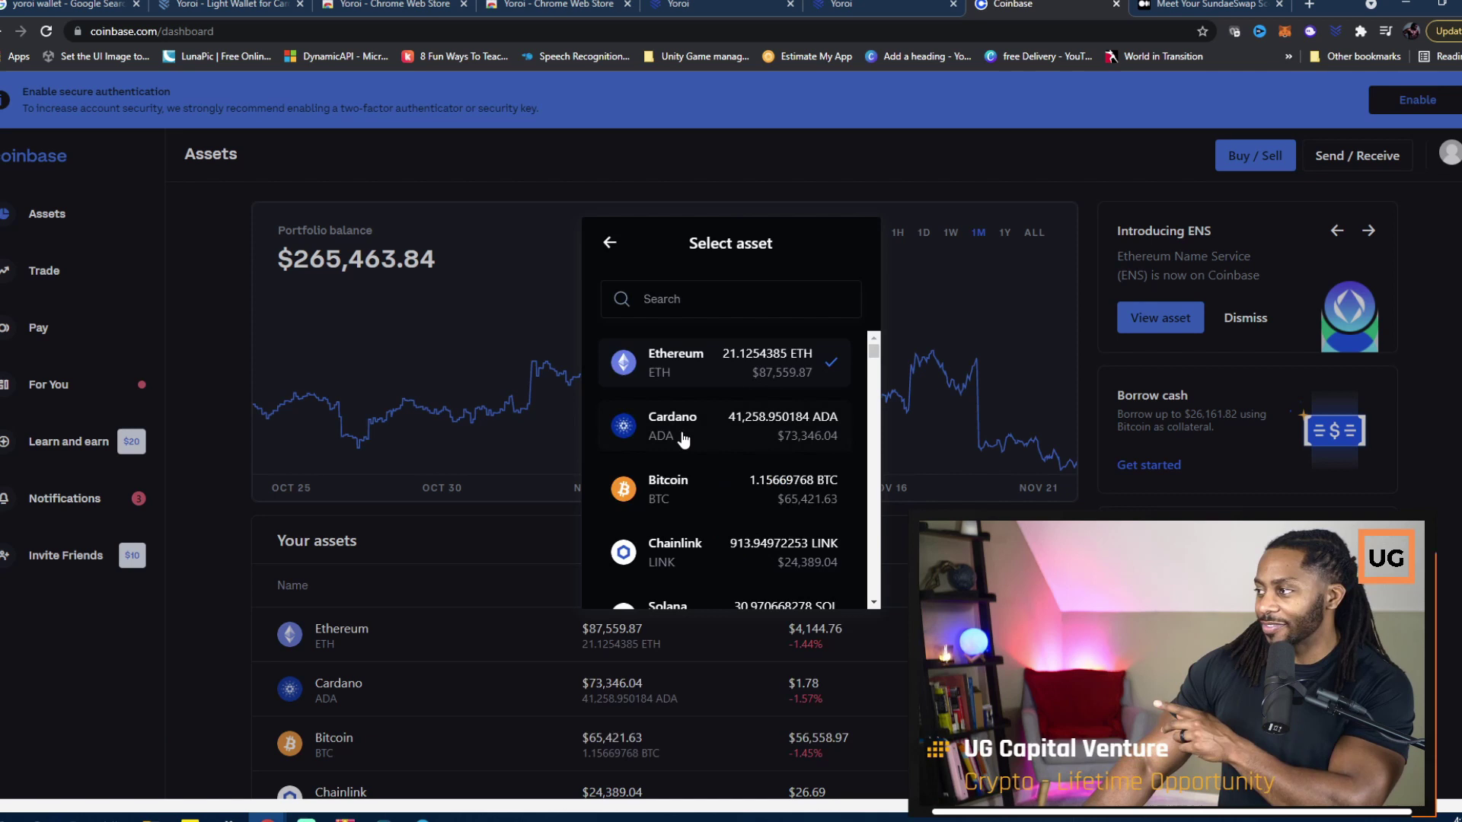
pyautogui.scroll(-1, 683, 439)
pyautogui.click(695, 378)
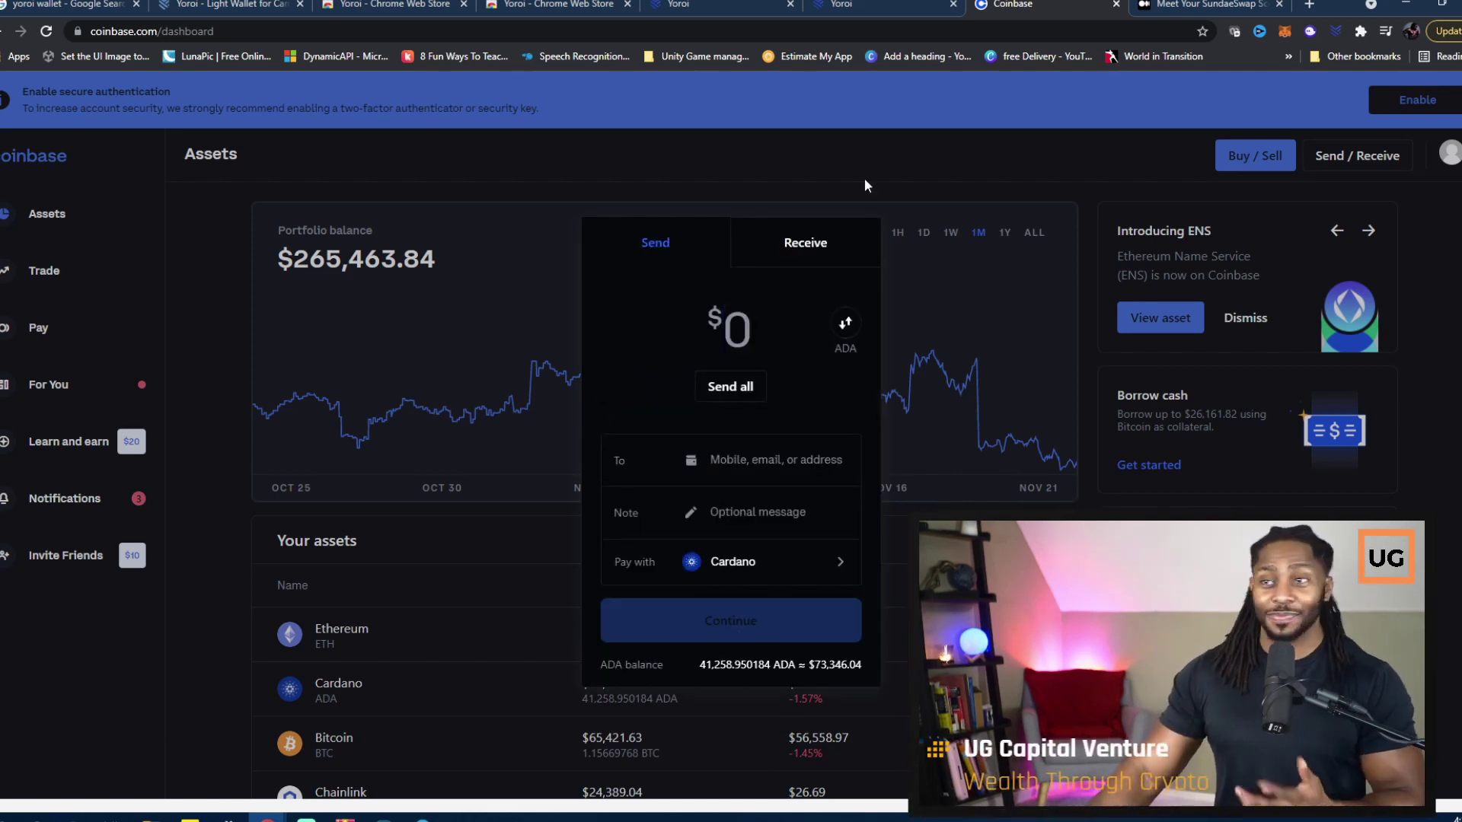
pyautogui.click(745, 3)
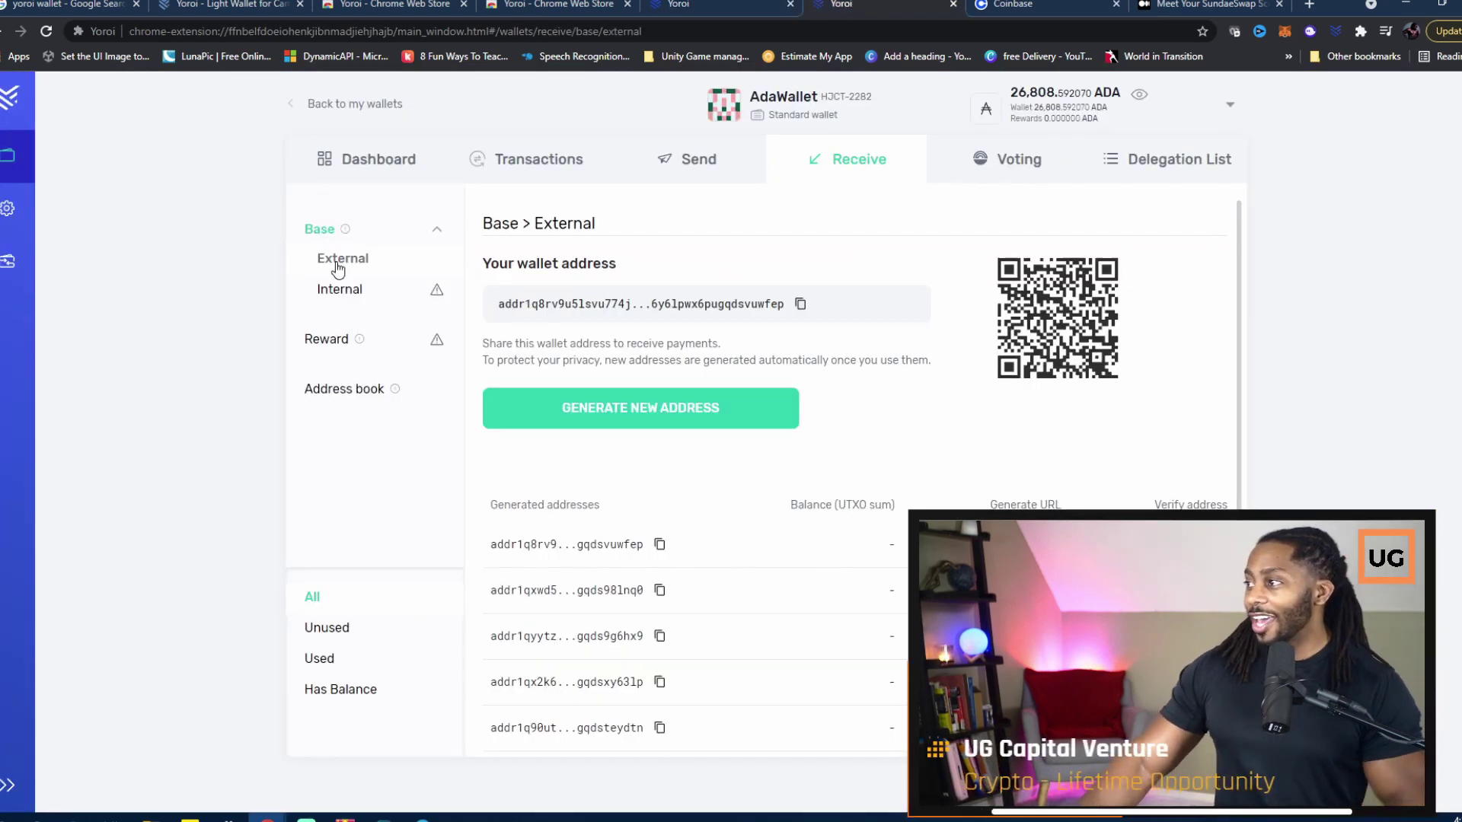
# Step: Check the Total ADA on AdaWallet's dashboard, then open the Delegation List of stake pools
pyautogui.click(372, 167)
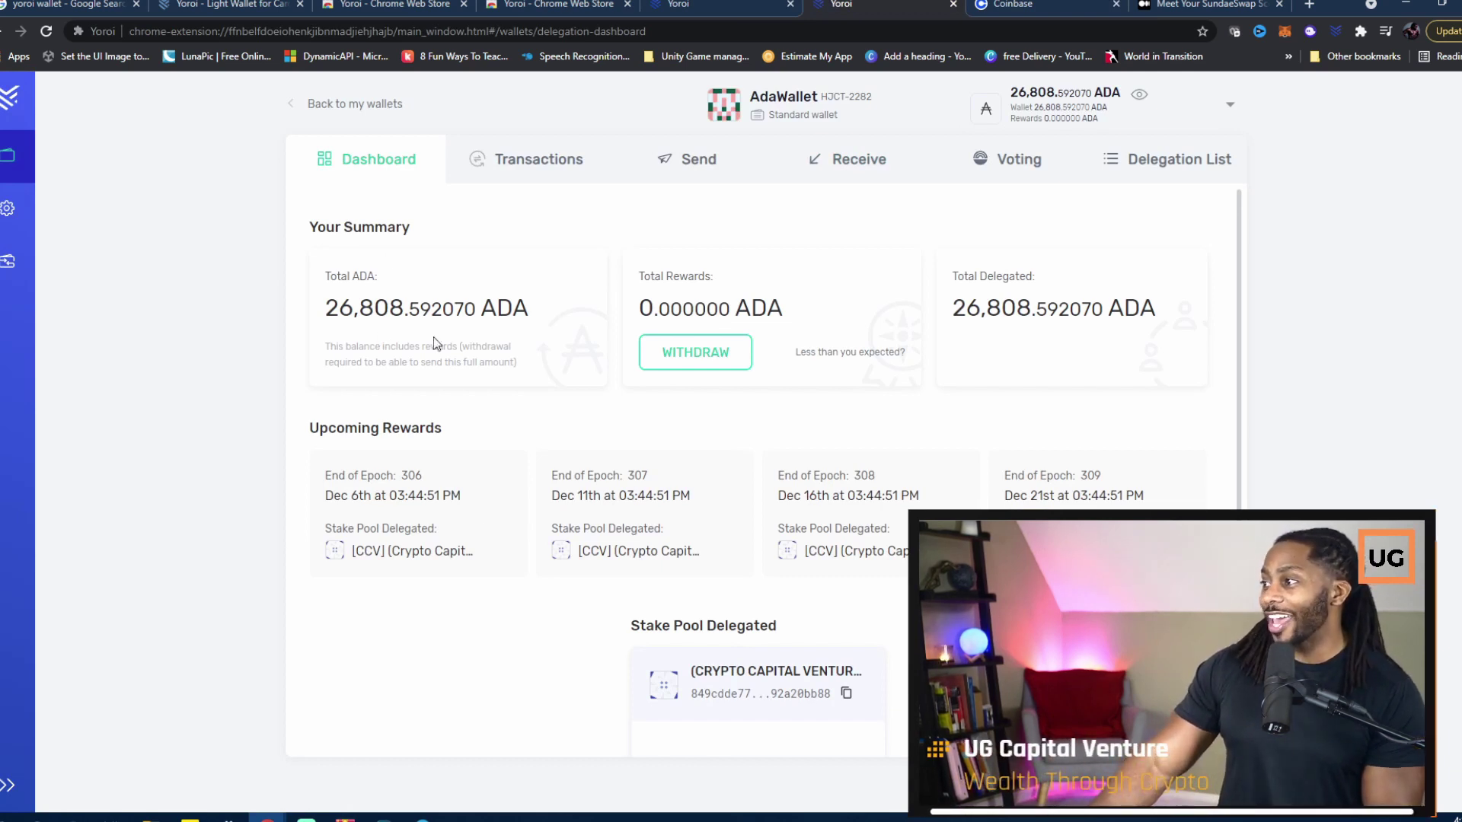
pyautogui.moveTo(410, 308); pyautogui.dragTo(389, 308)
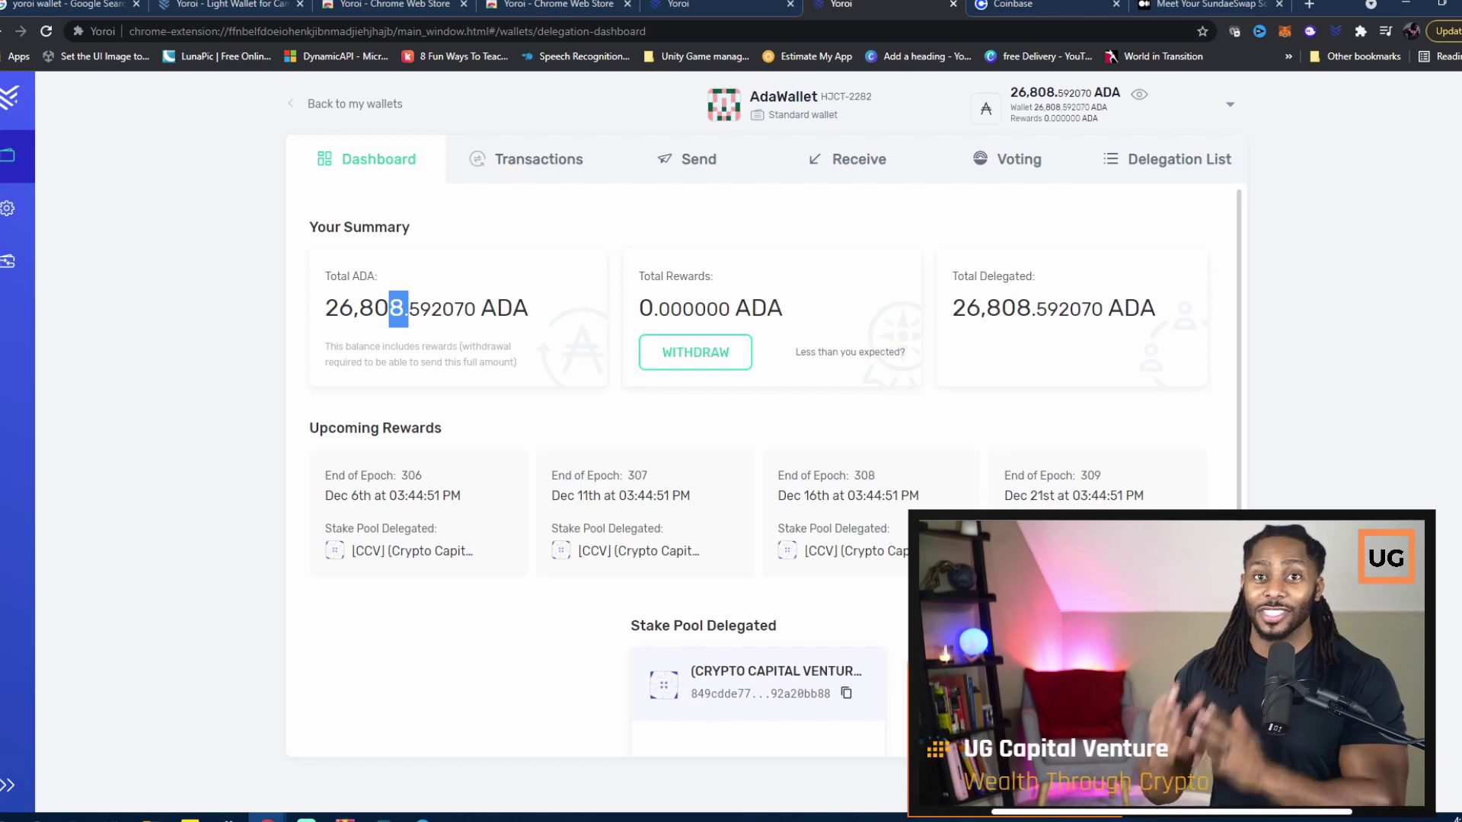
pyautogui.click(1155, 169)
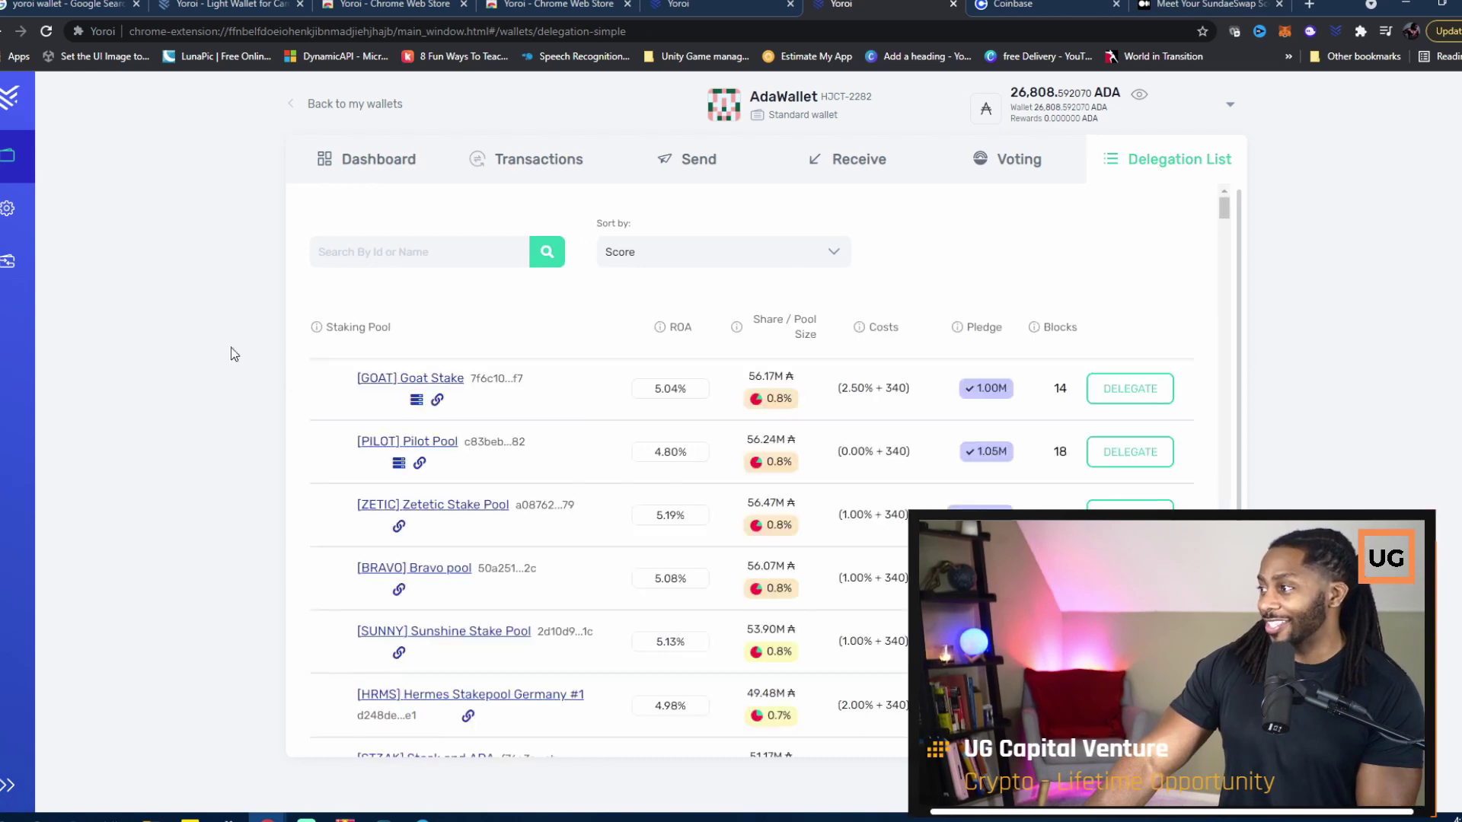
# Step: Leave the pool search box and go to SundaeSwap's Meet Your SundaeSwap Scoopers article
pyautogui.click(370, 240)
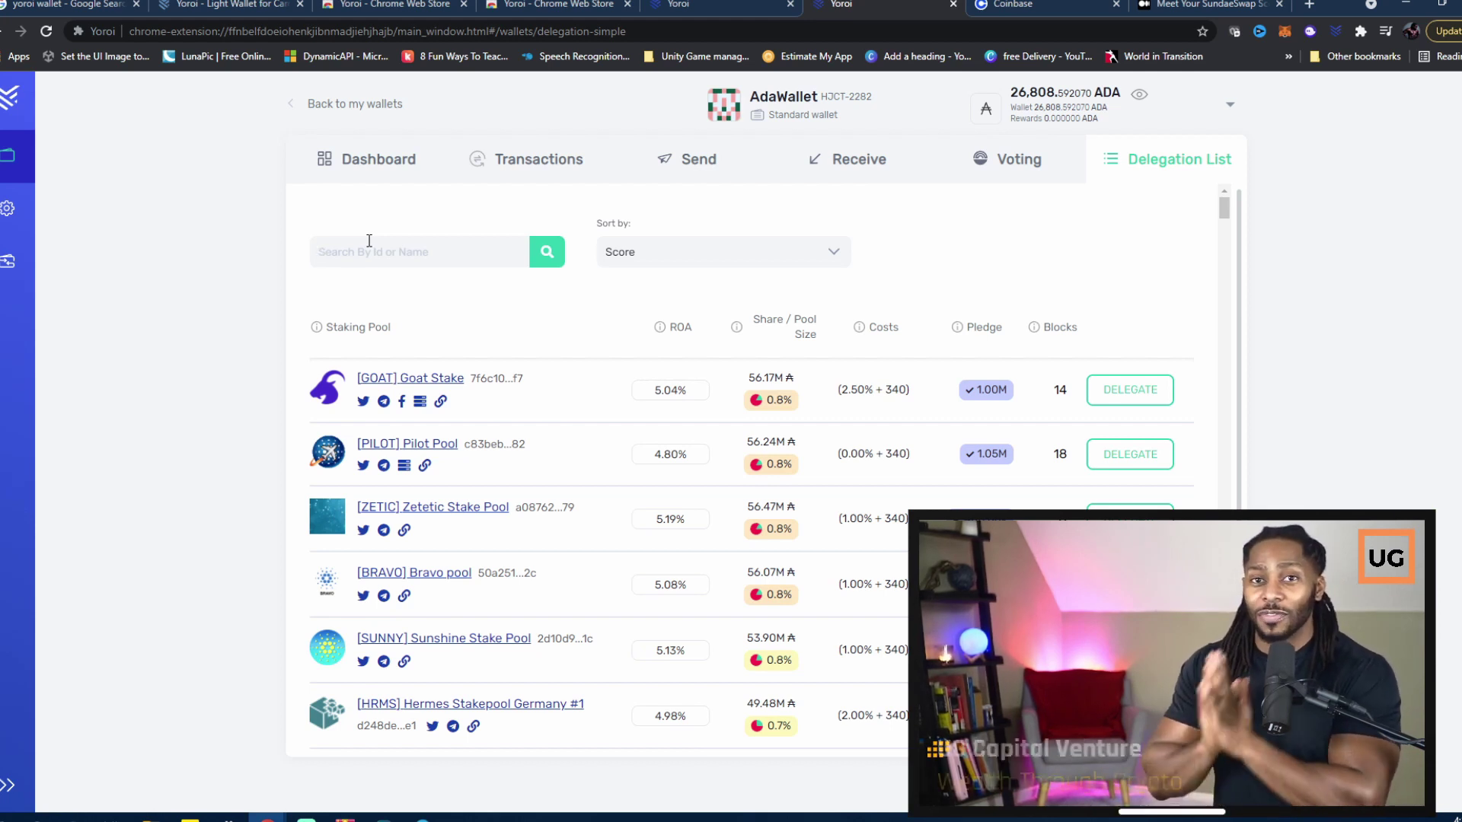
pyautogui.click(368, 240)
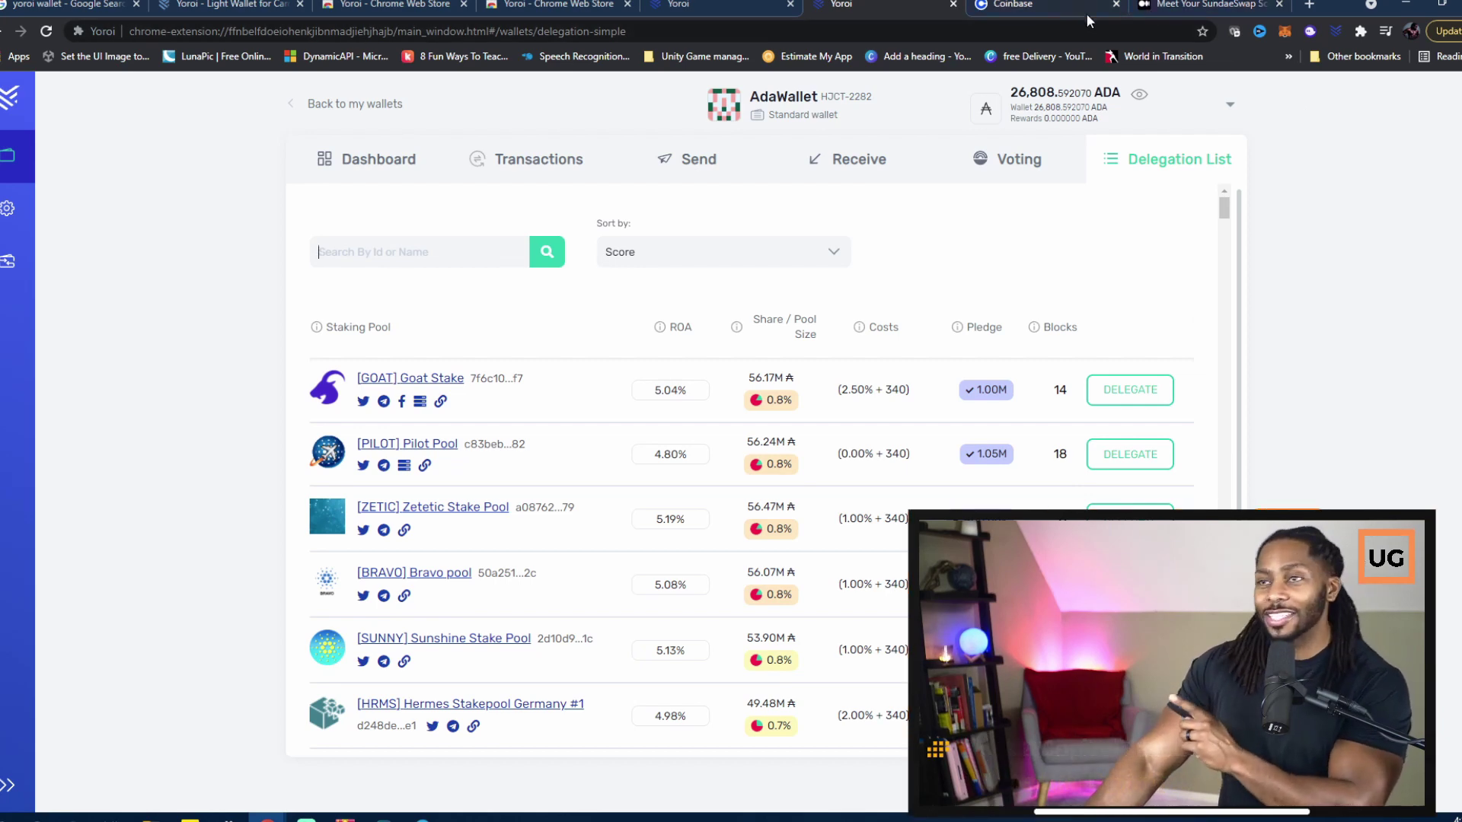
pyautogui.click(1158, 6)
pyautogui.scroll(3, 835, 221)
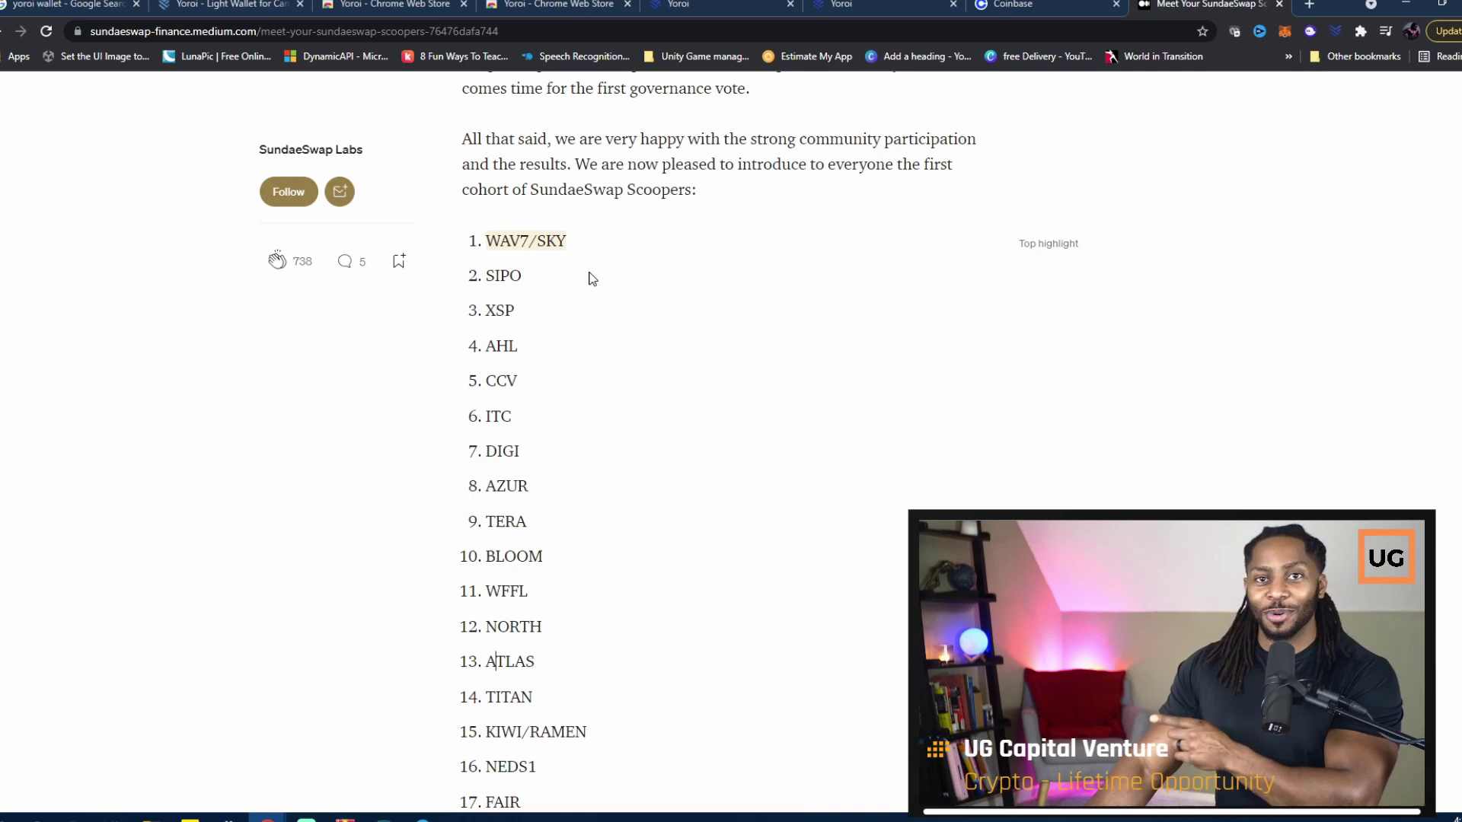
# Step: Copy the AZUR ticker from item 8 of the Scoopers list and return to Yoroi's Delegation List
pyautogui.scroll(-8, 582, 280)
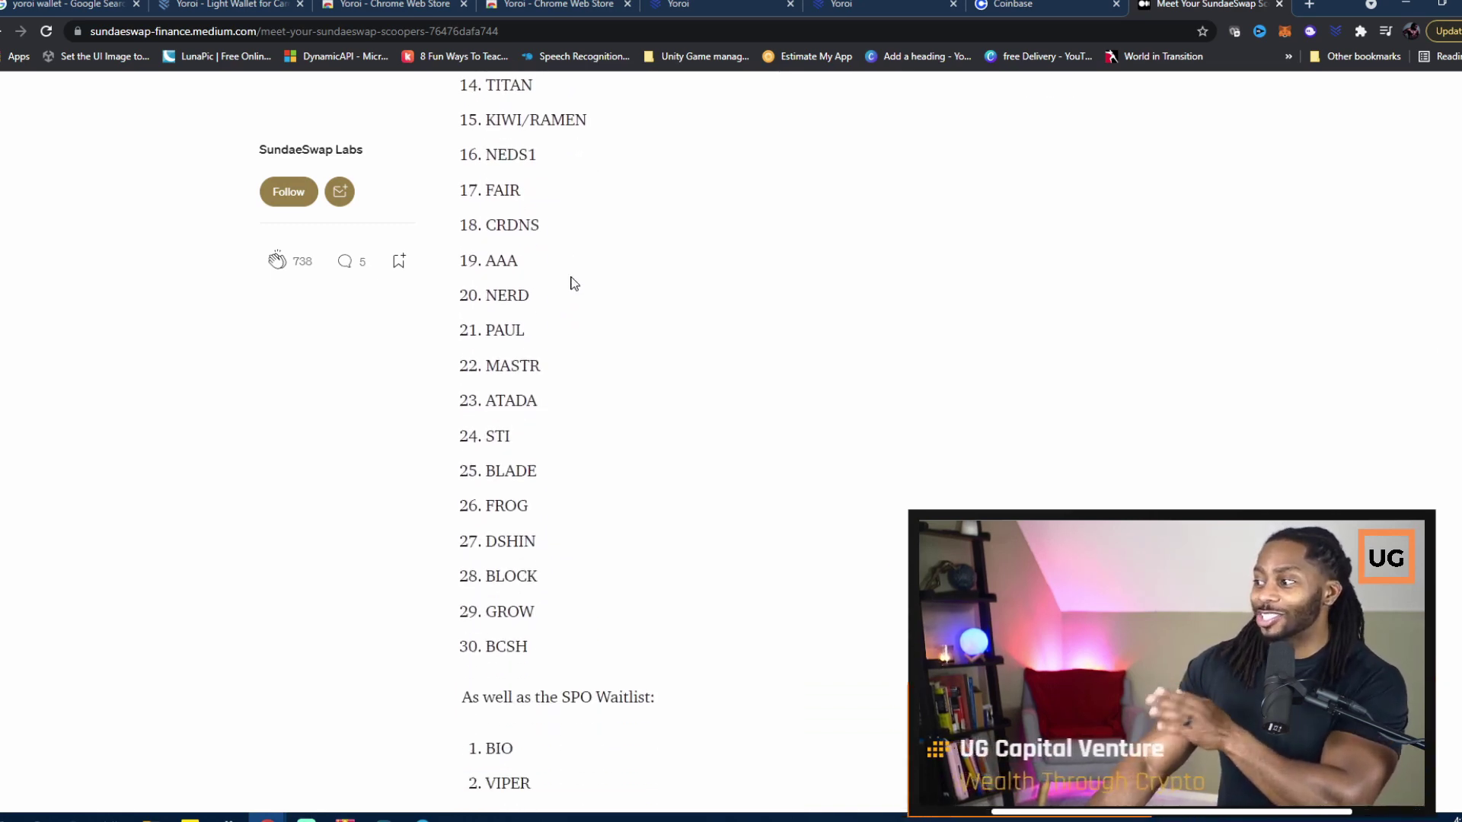
pyautogui.scroll(-1, 573, 283)
pyautogui.scroll(10, 493, 470)
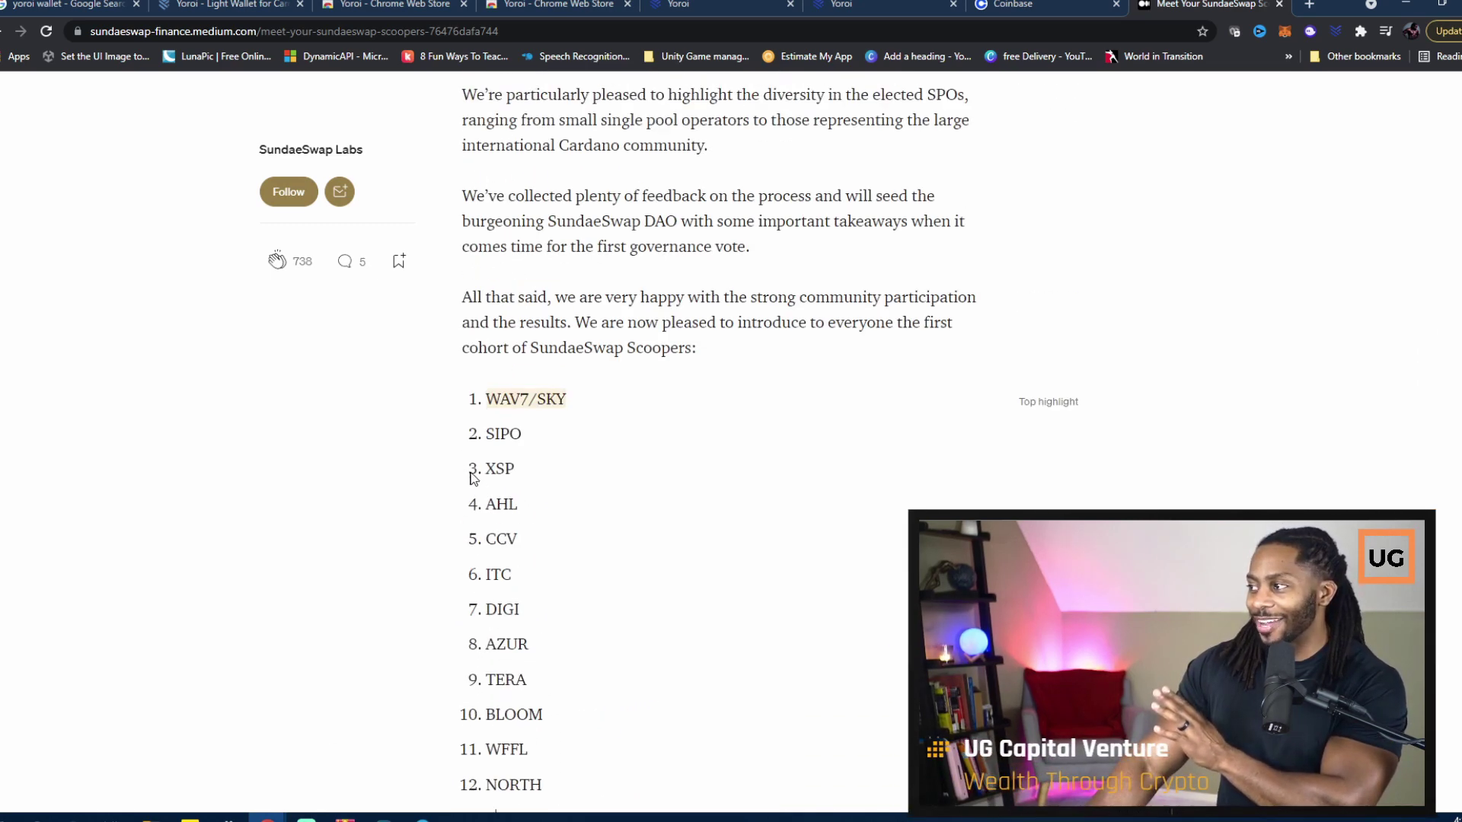
pyautogui.scroll(-4, 489, 421)
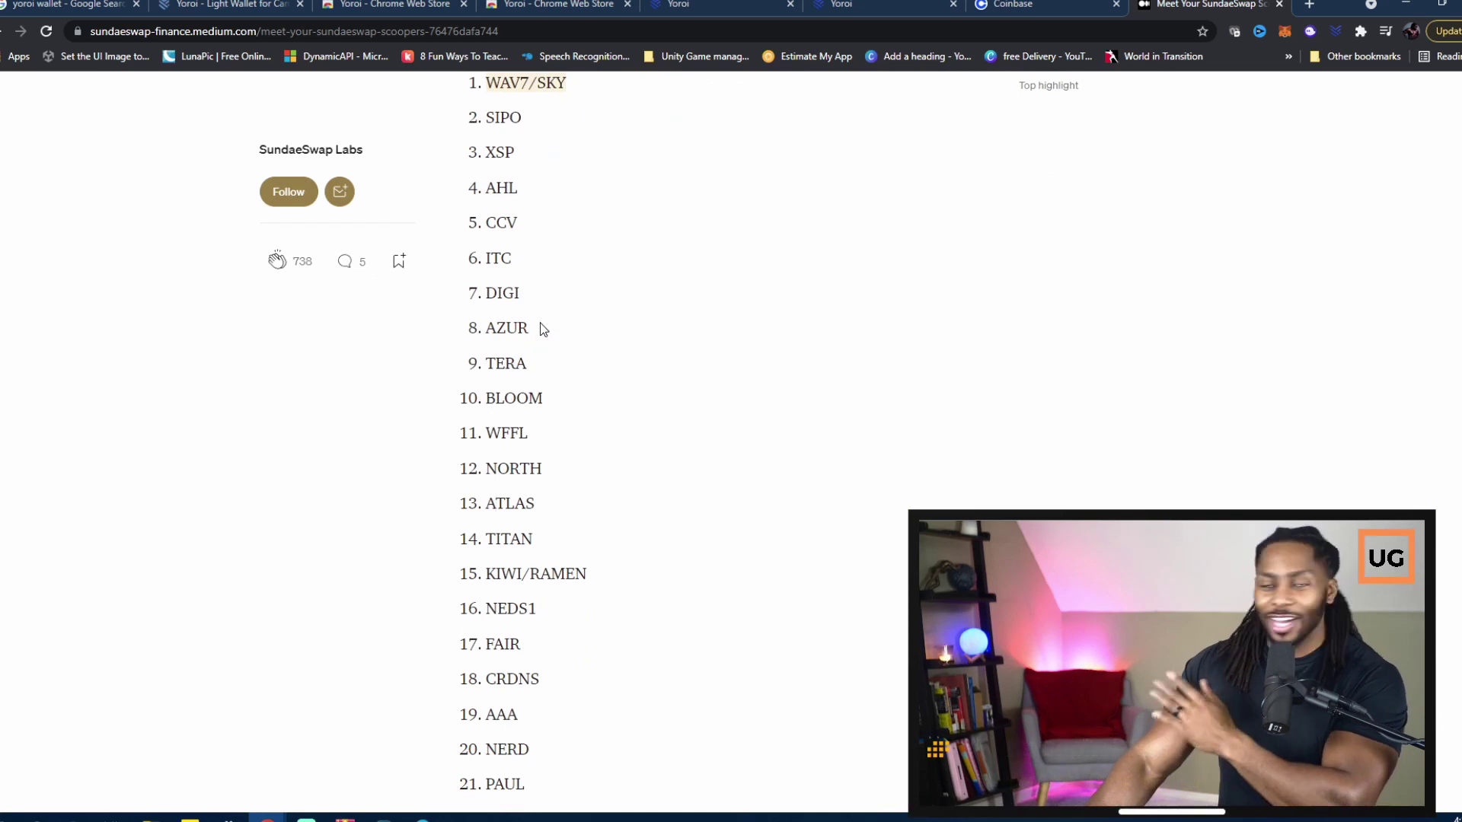
pyautogui.moveTo(544, 331); pyautogui.dragTo(498, 329)
pyautogui.hotkey('ctrl', 'c')
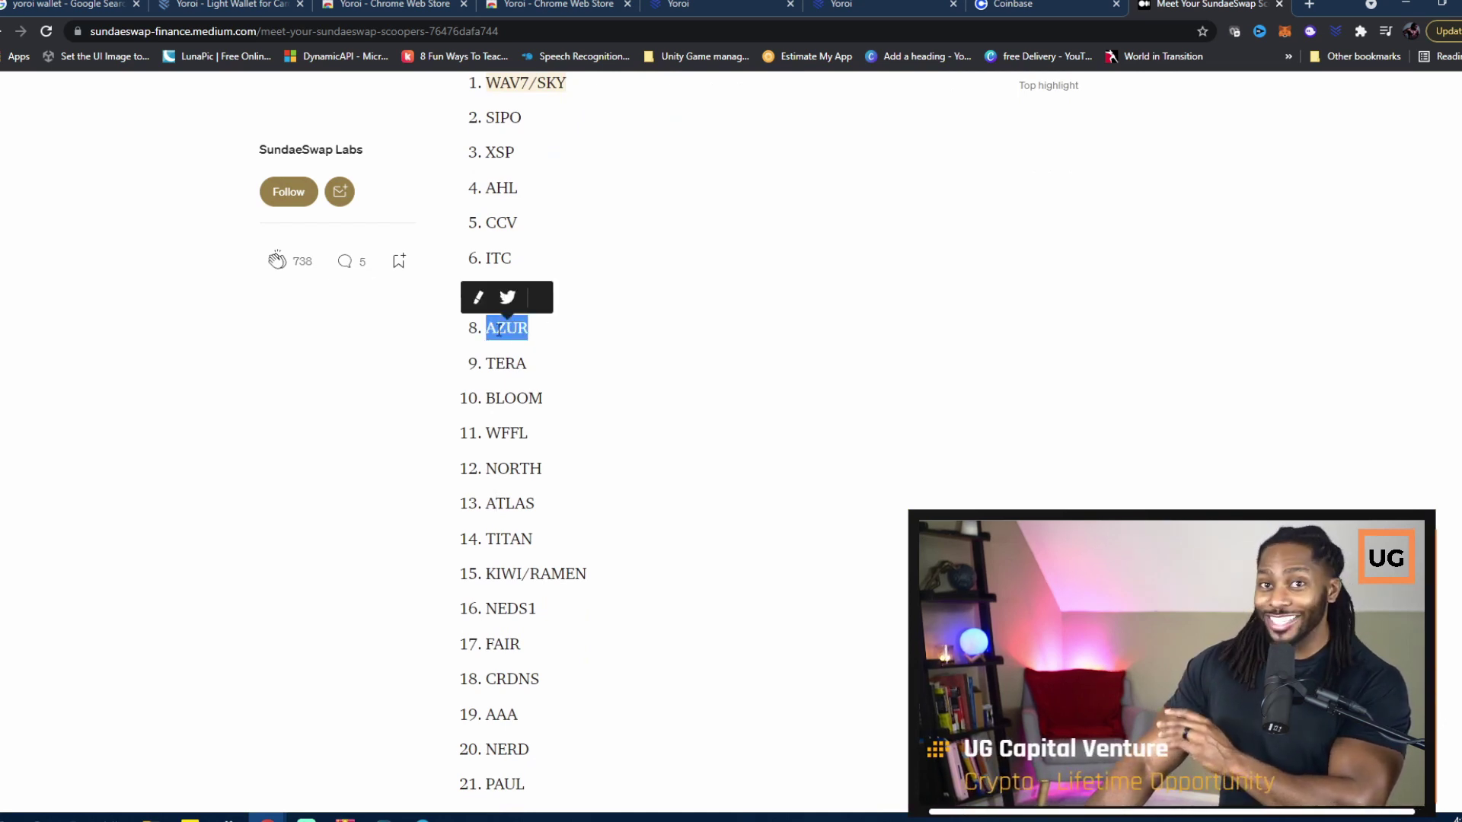
pyautogui.rightClick(502, 343)
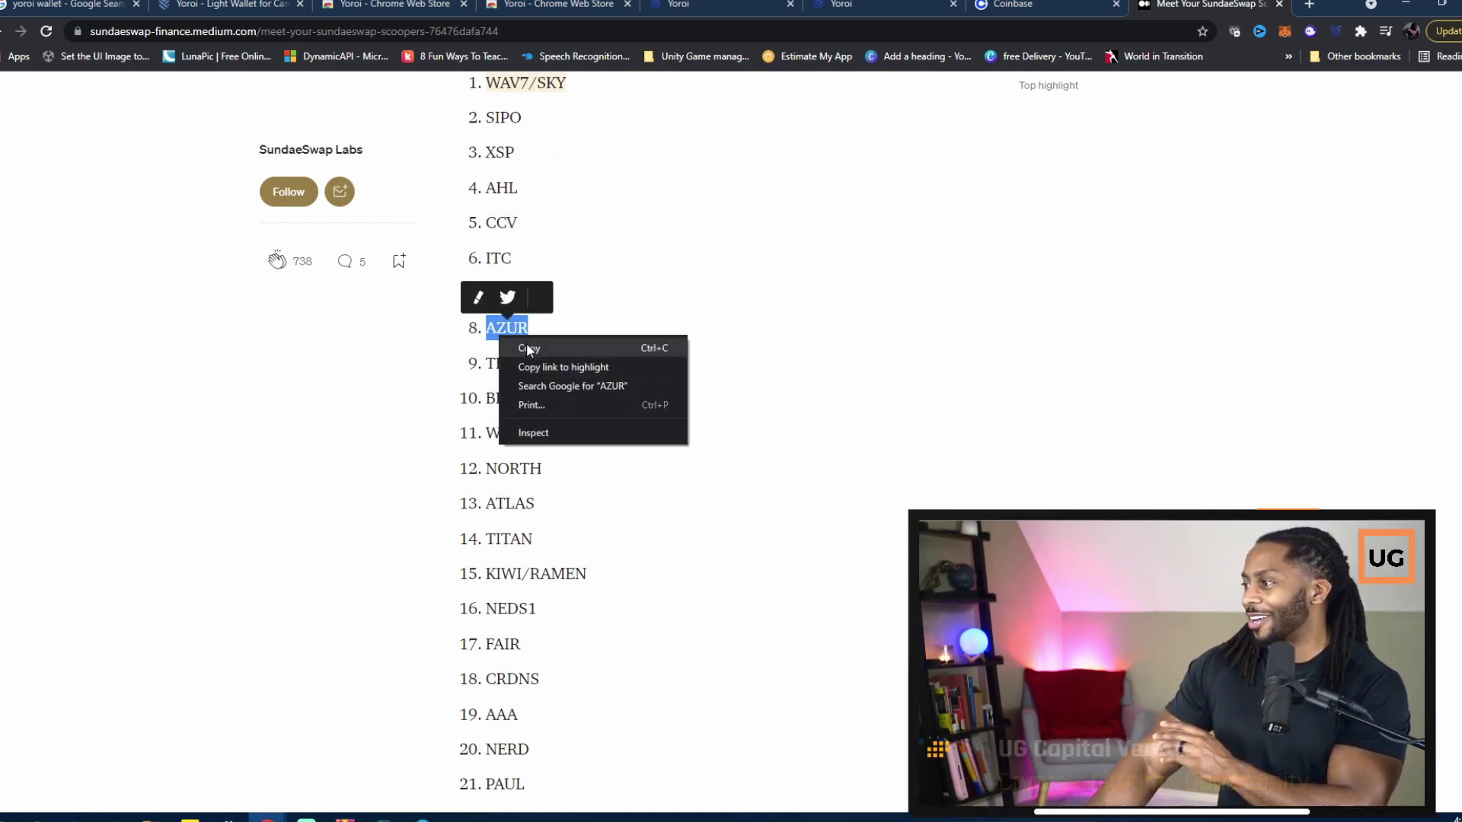
pyautogui.click(530, 348)
pyautogui.click(982, 4)
pyautogui.click(837, 10)
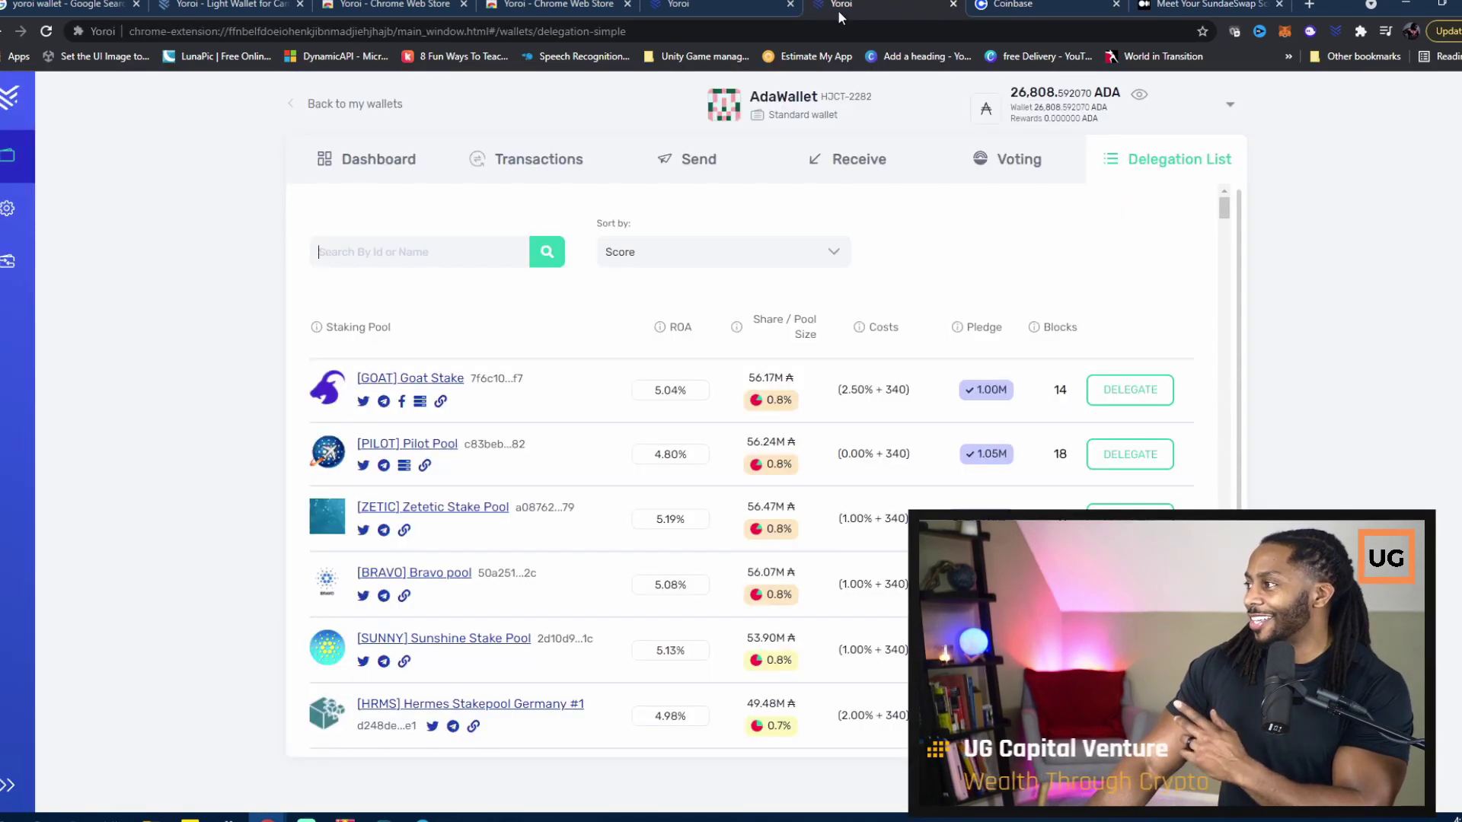
# Step: Paste AZUR into the stake pool search to list the three AZUR pools
pyautogui.click(469, 265)
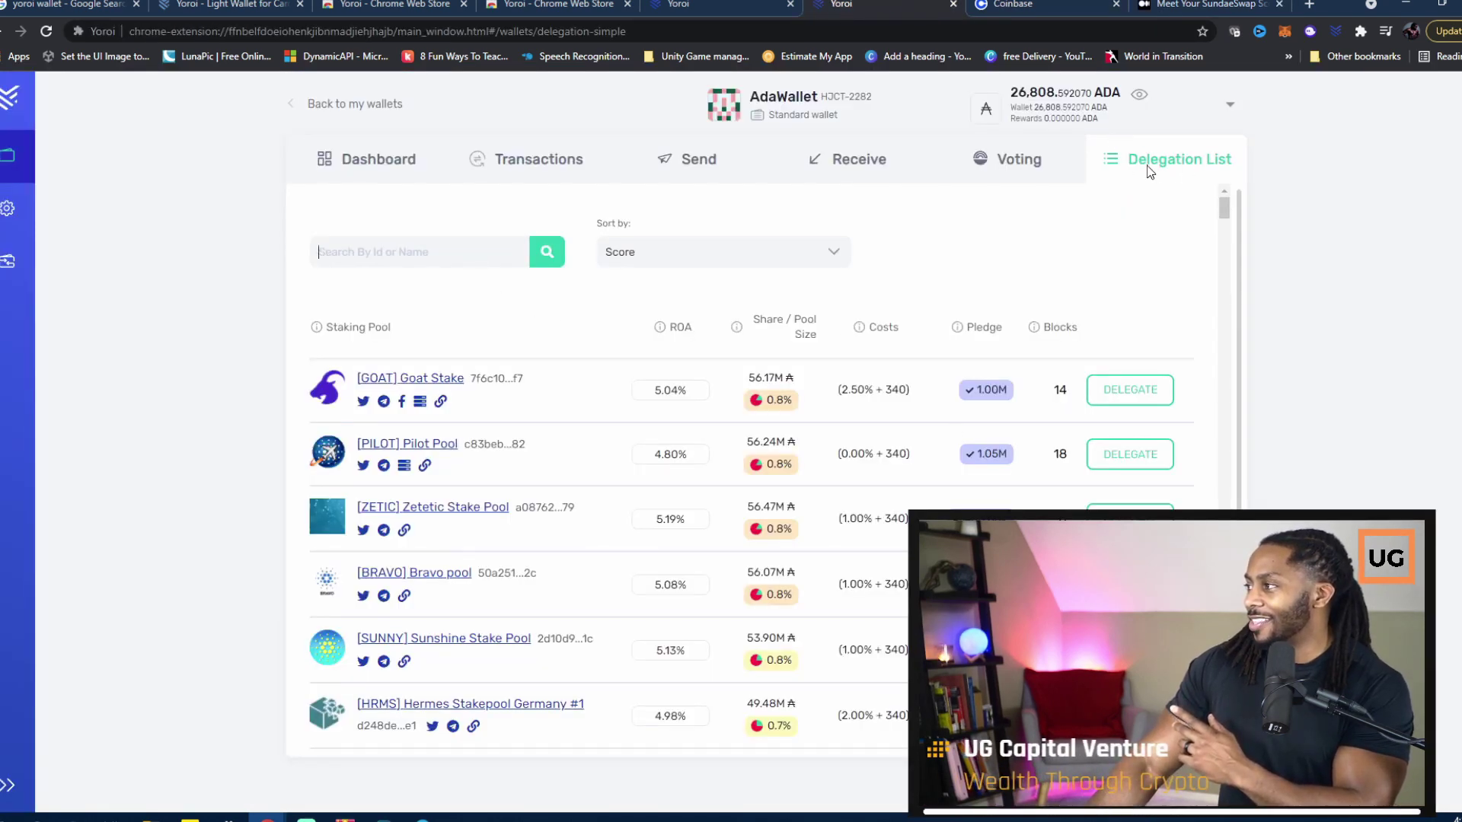
pyautogui.rightClick(493, 261)
pyautogui.click(548, 385)
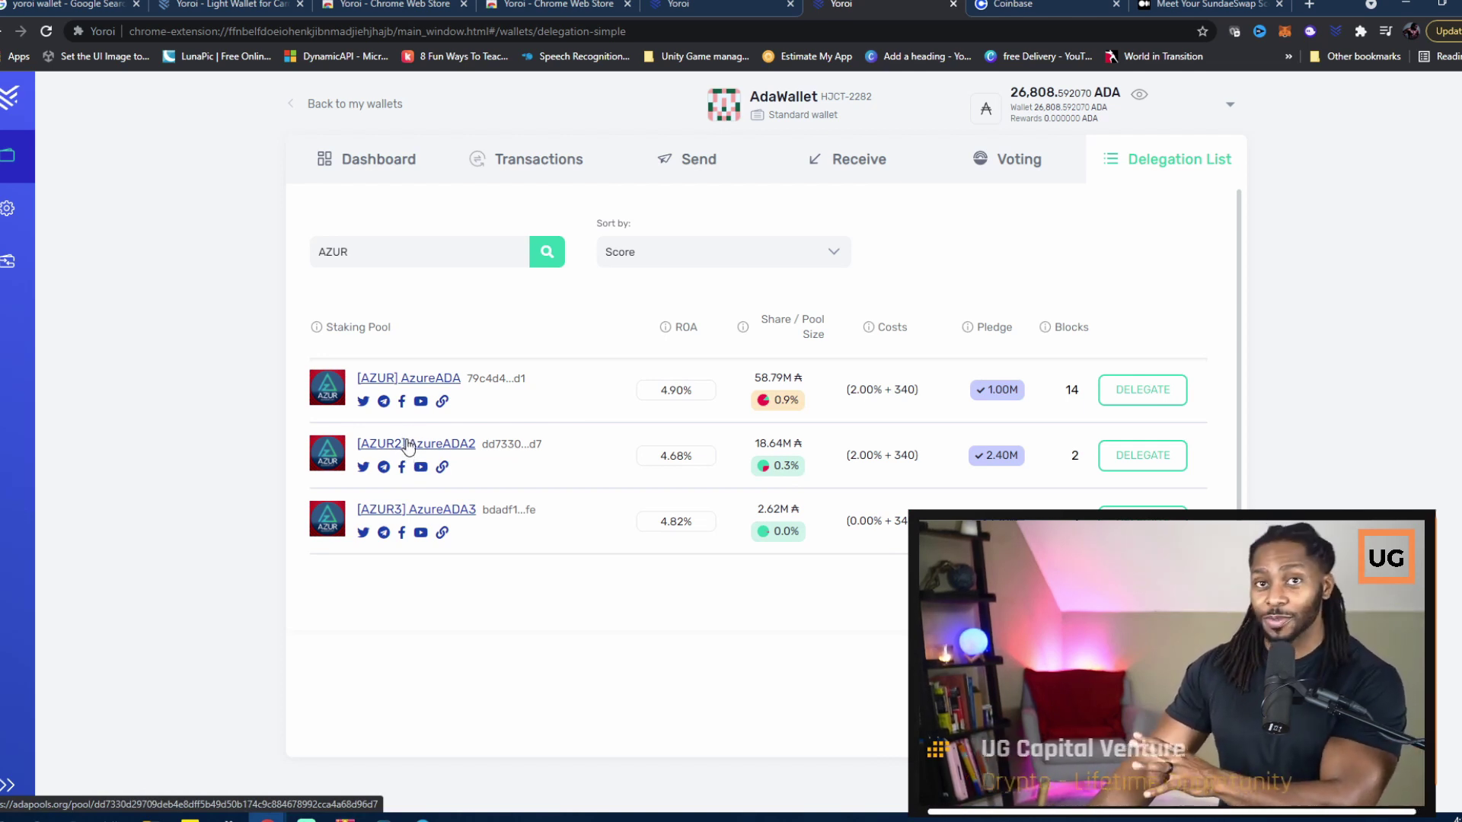
# Step: Preview delegating 26,808.419133 ADA to AzureADA, estimating 18.590030 ADA per epoch
pyautogui.click(1131, 400)
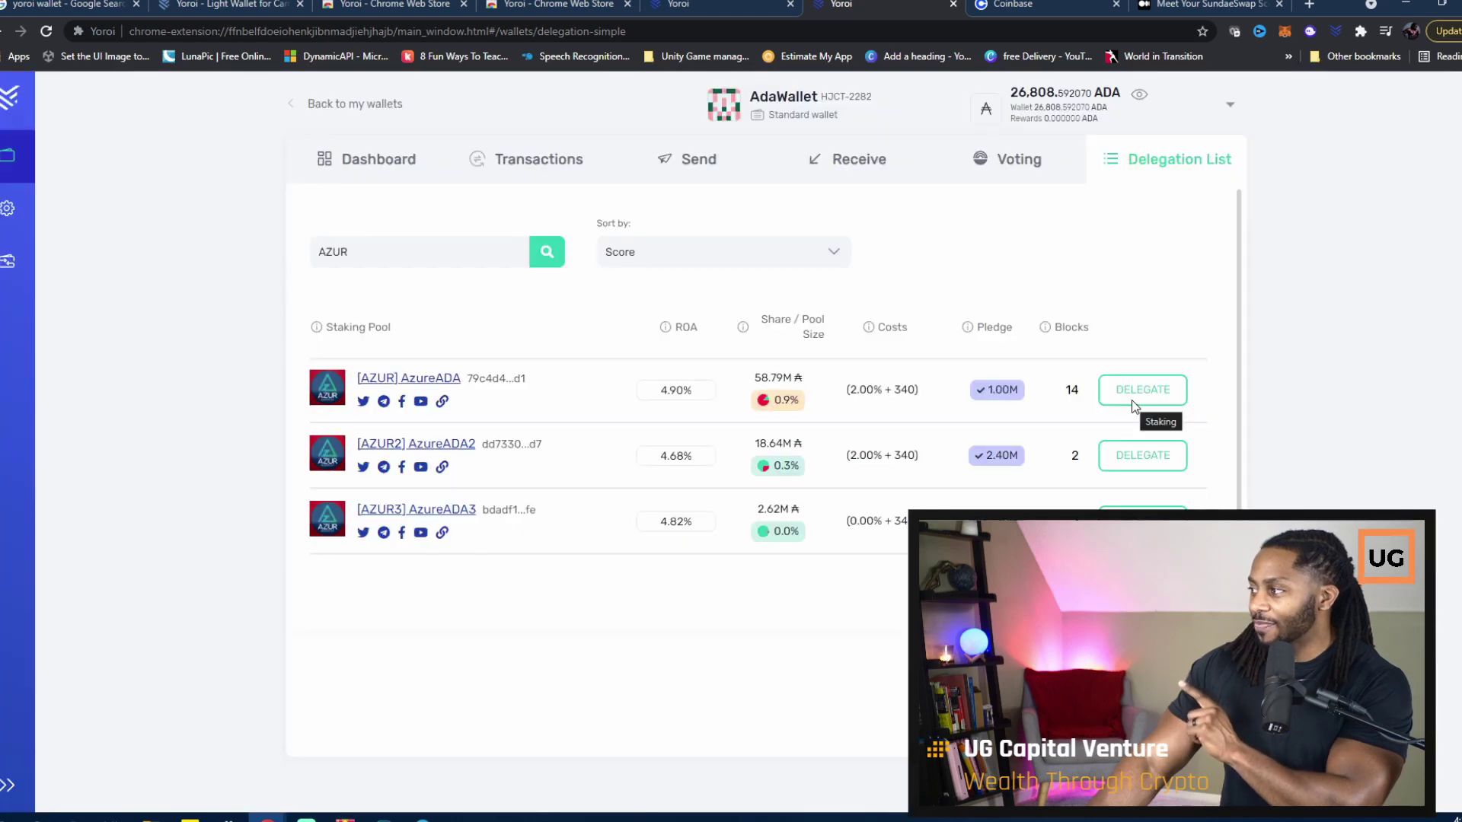
pyautogui.click(1136, 386)
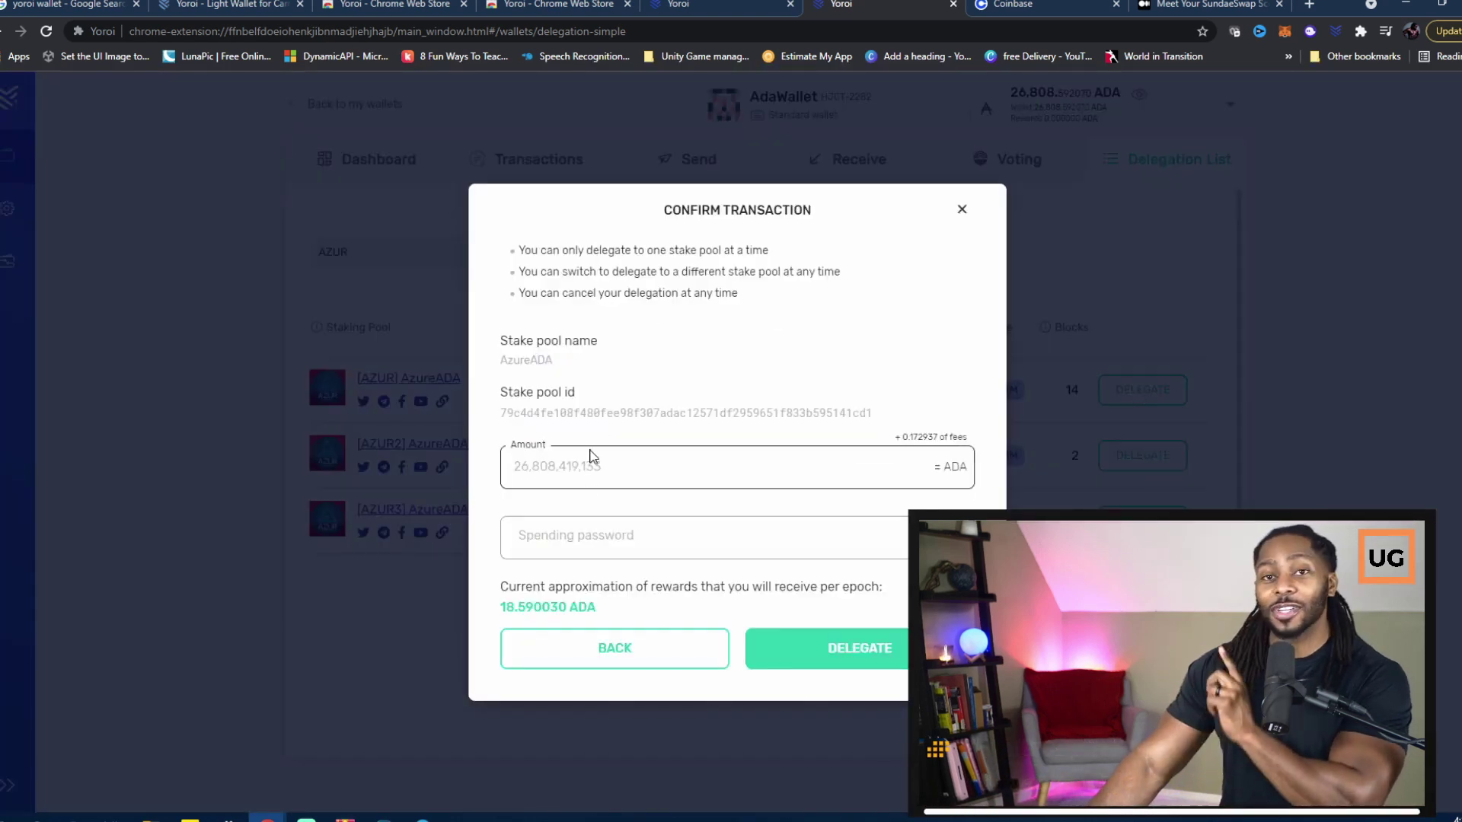
pyautogui.moveTo(586, 465); pyautogui.dragTo(594, 466)
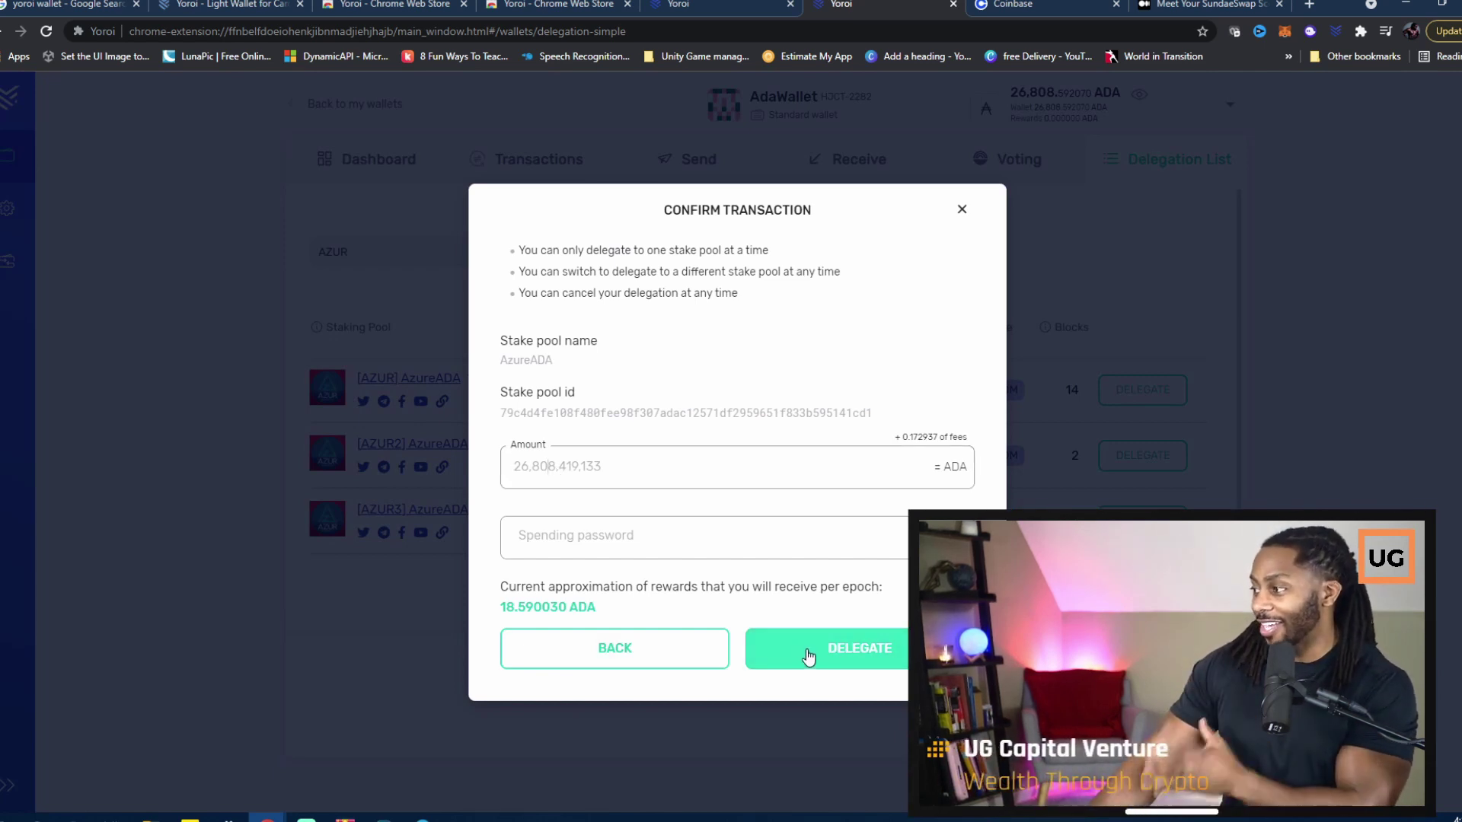
# Step: Close the AzureADA confirmation and review the dashboard's 26,808.592070 ADA delegated to Crypto Capital Venture
pyautogui.click(961, 211)
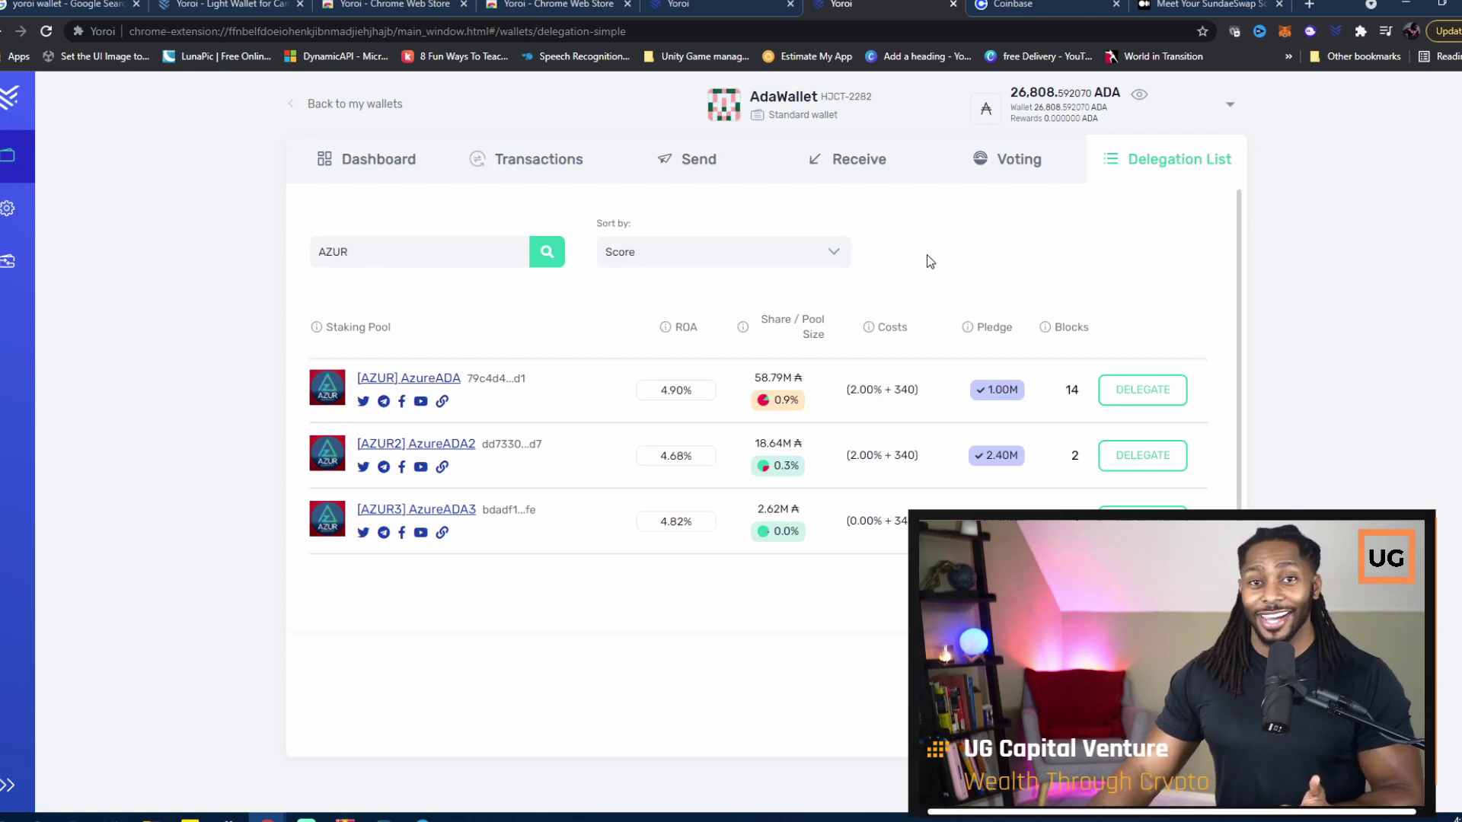
pyautogui.click(394, 172)
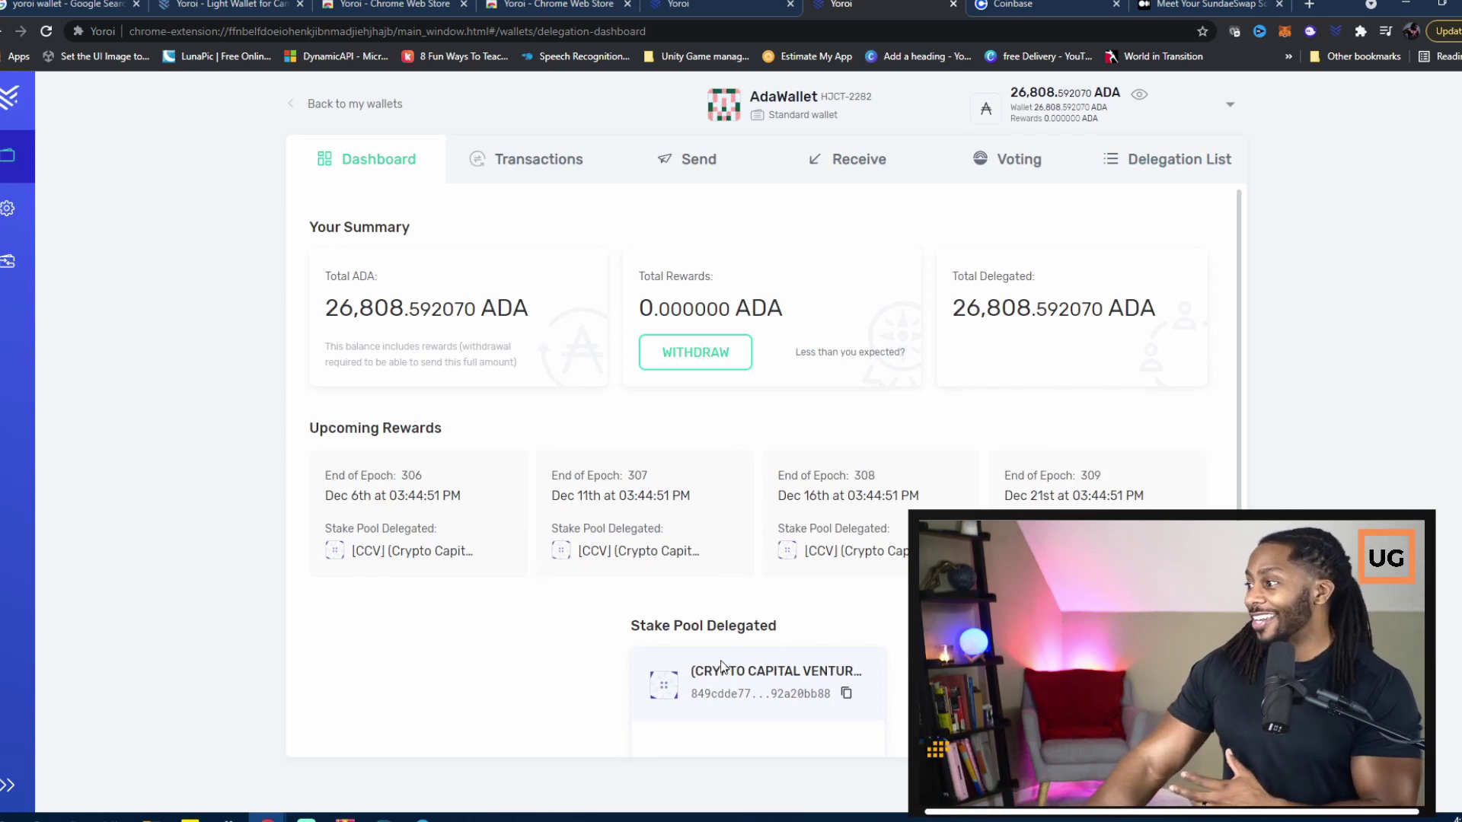
pyautogui.moveTo(632, 625); pyautogui.dragTo(654, 625)
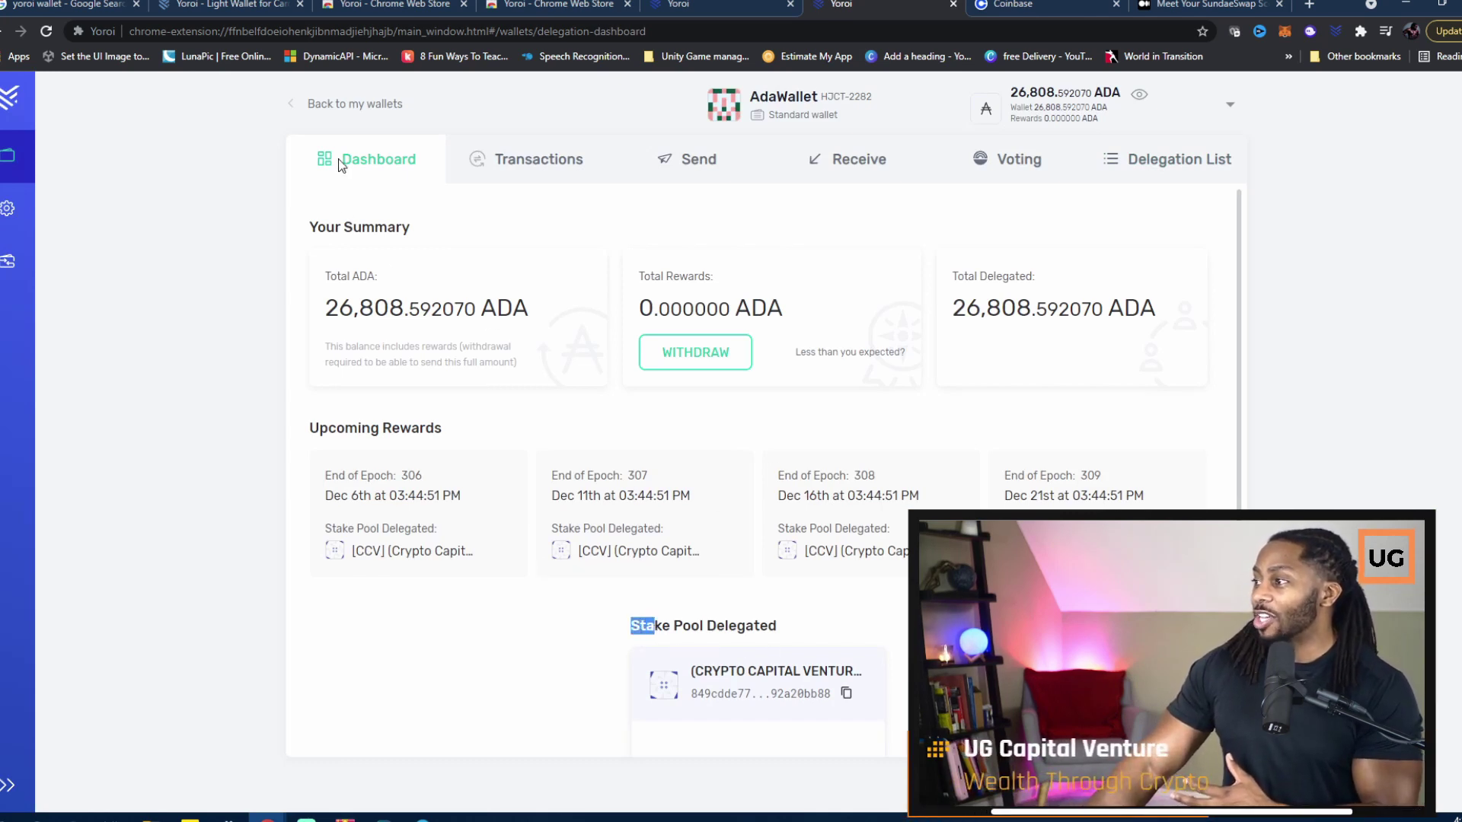
pyautogui.click(795, 637)
pyautogui.moveTo(702, 630); pyautogui.dragTo(638, 626)
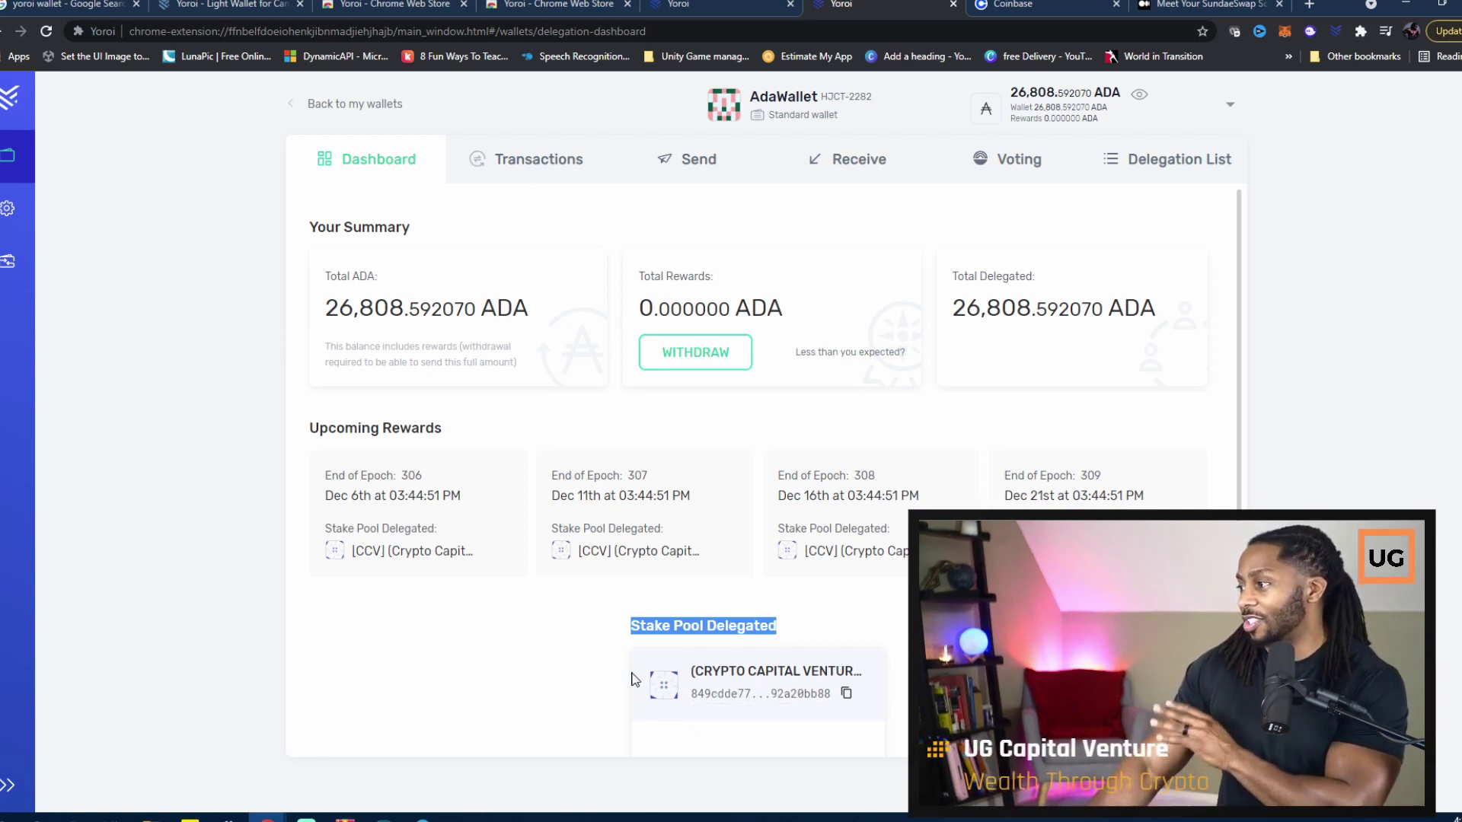
pyautogui.scroll(-1, 887, 700)
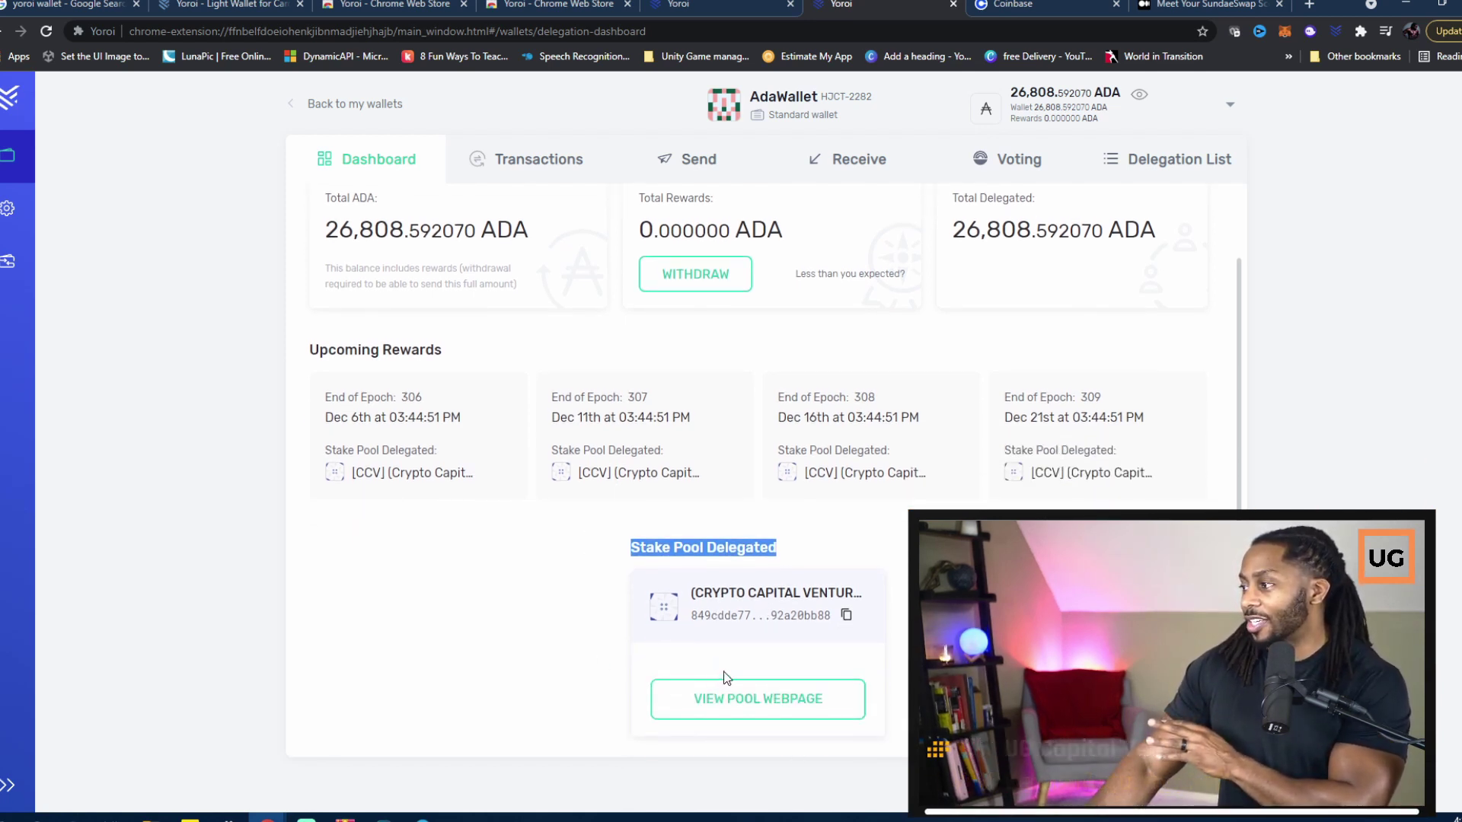